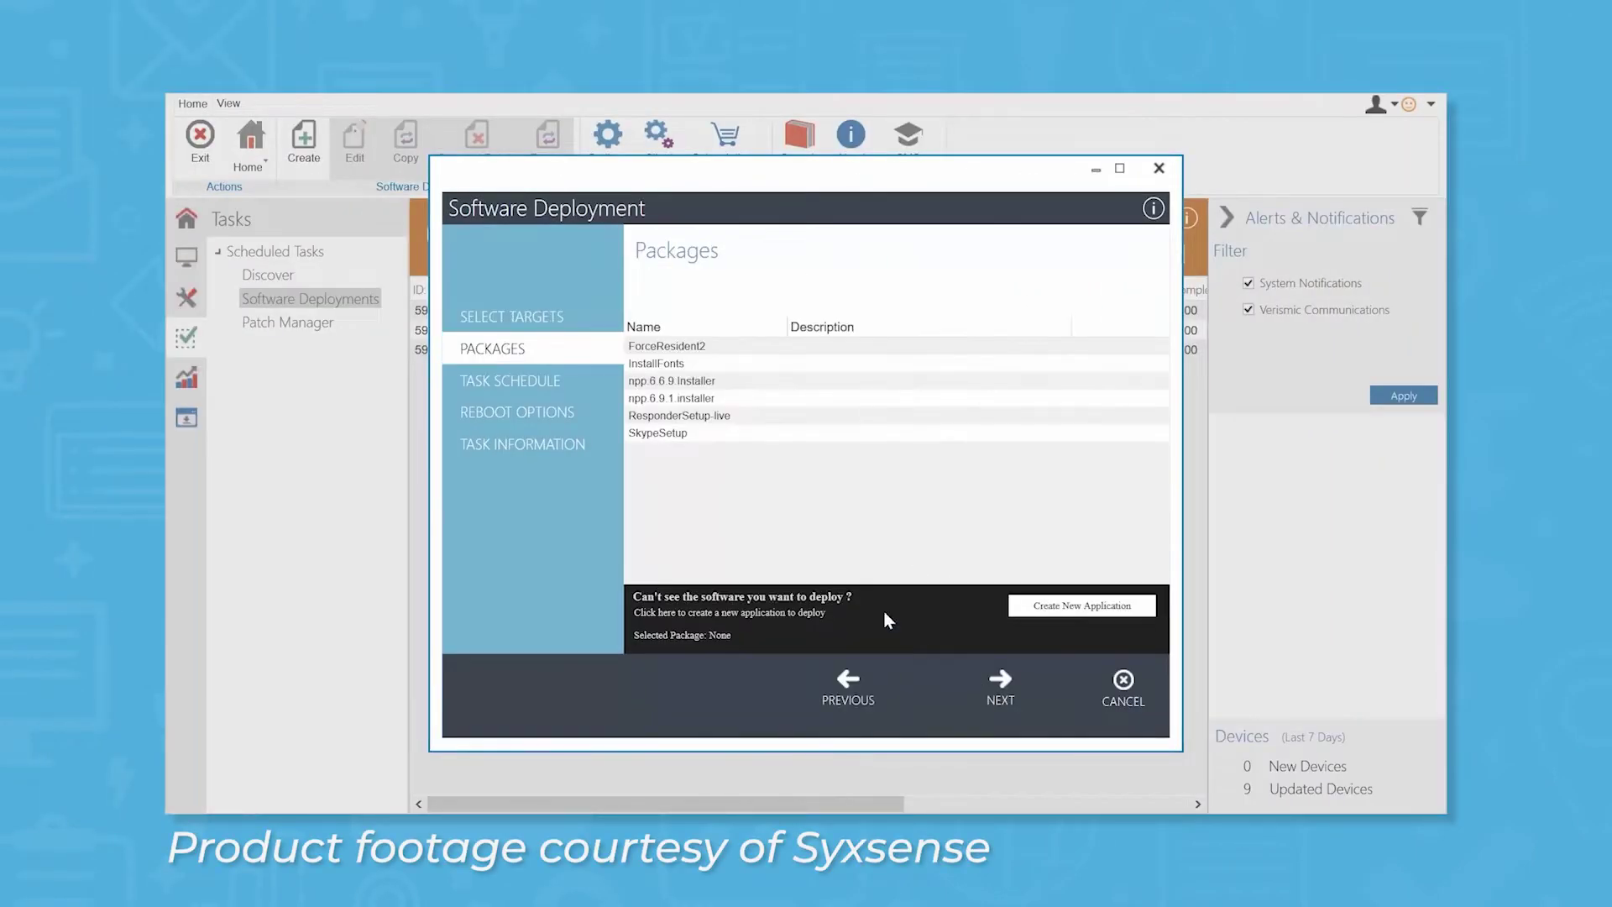
Pick the SkypeSetup package, abandon a new application, and keep the schedule at Start Now.
click(688, 434)
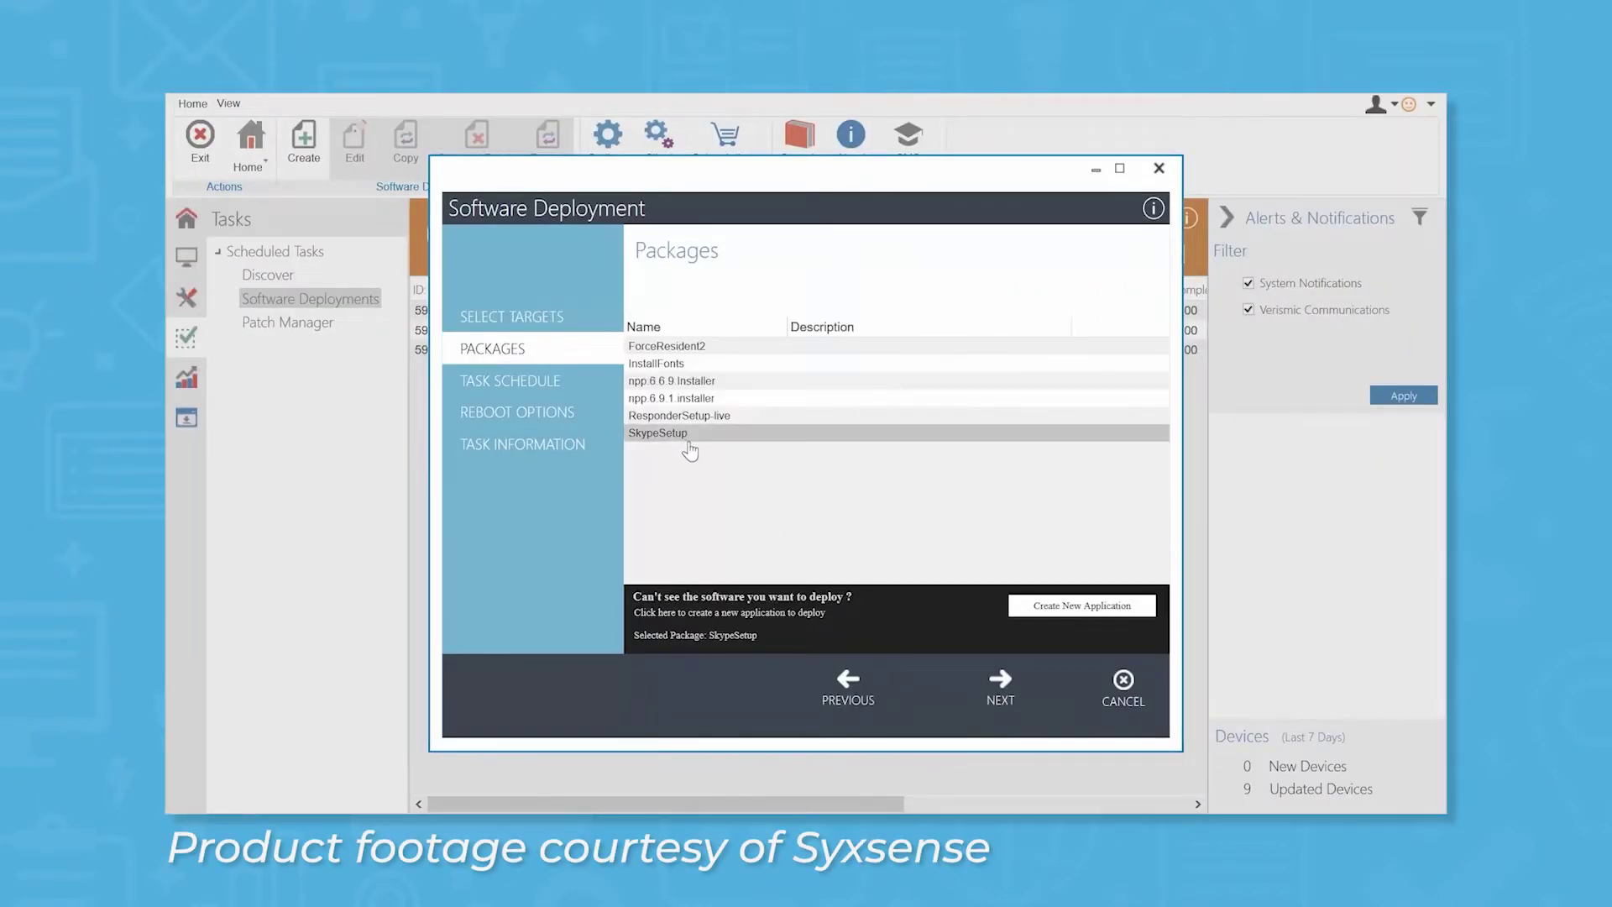
click(1081, 606)
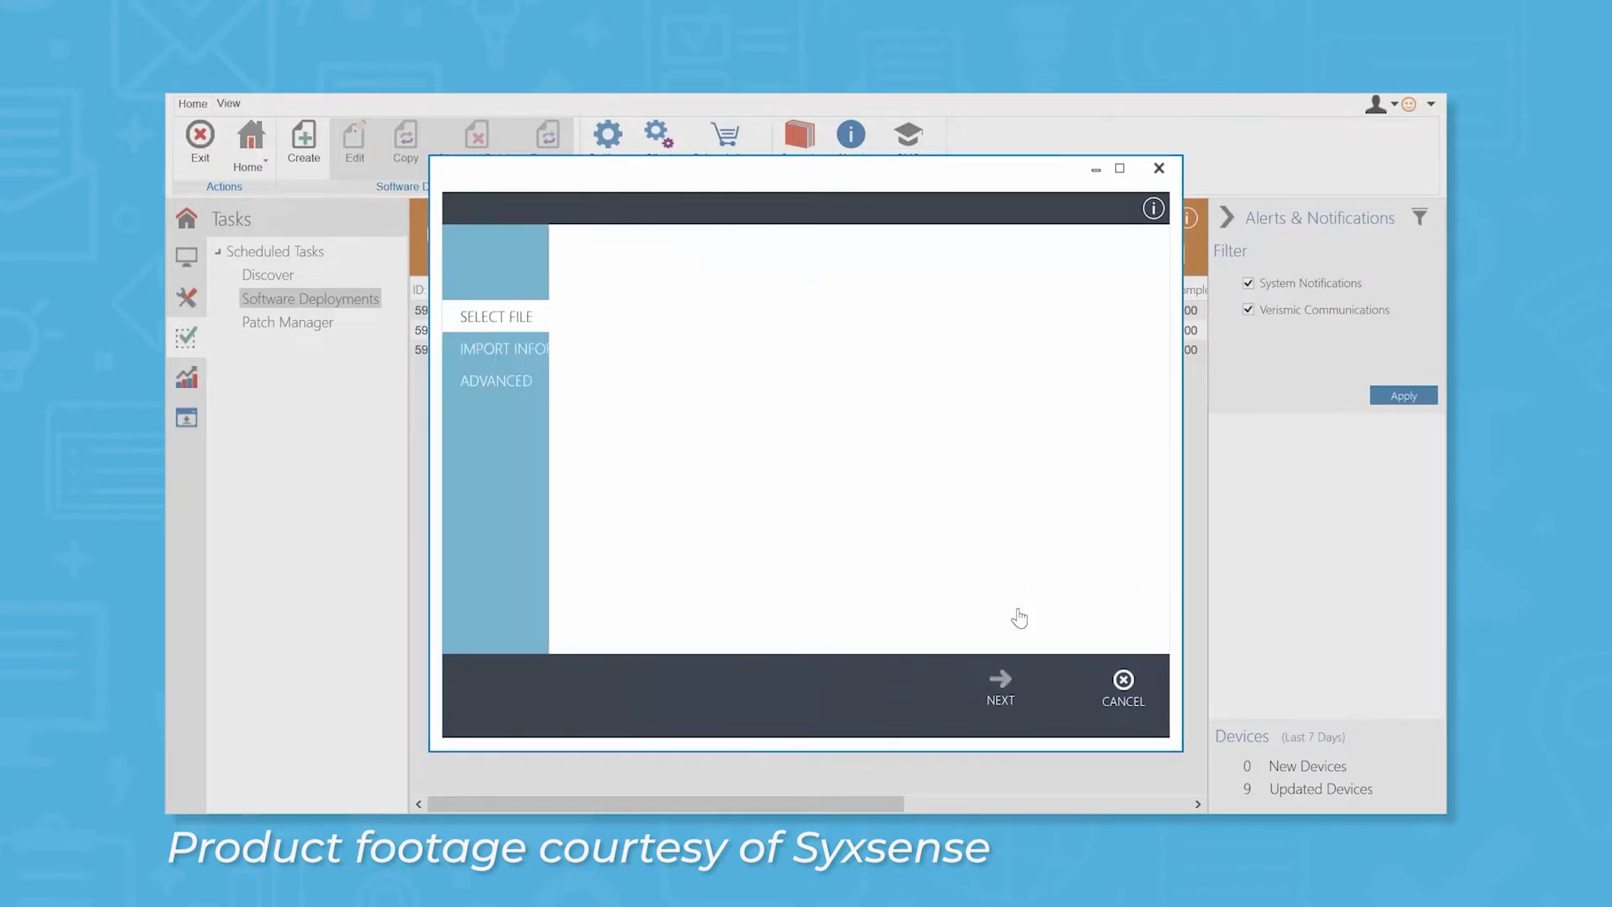
click(1124, 691)
click(1008, 688)
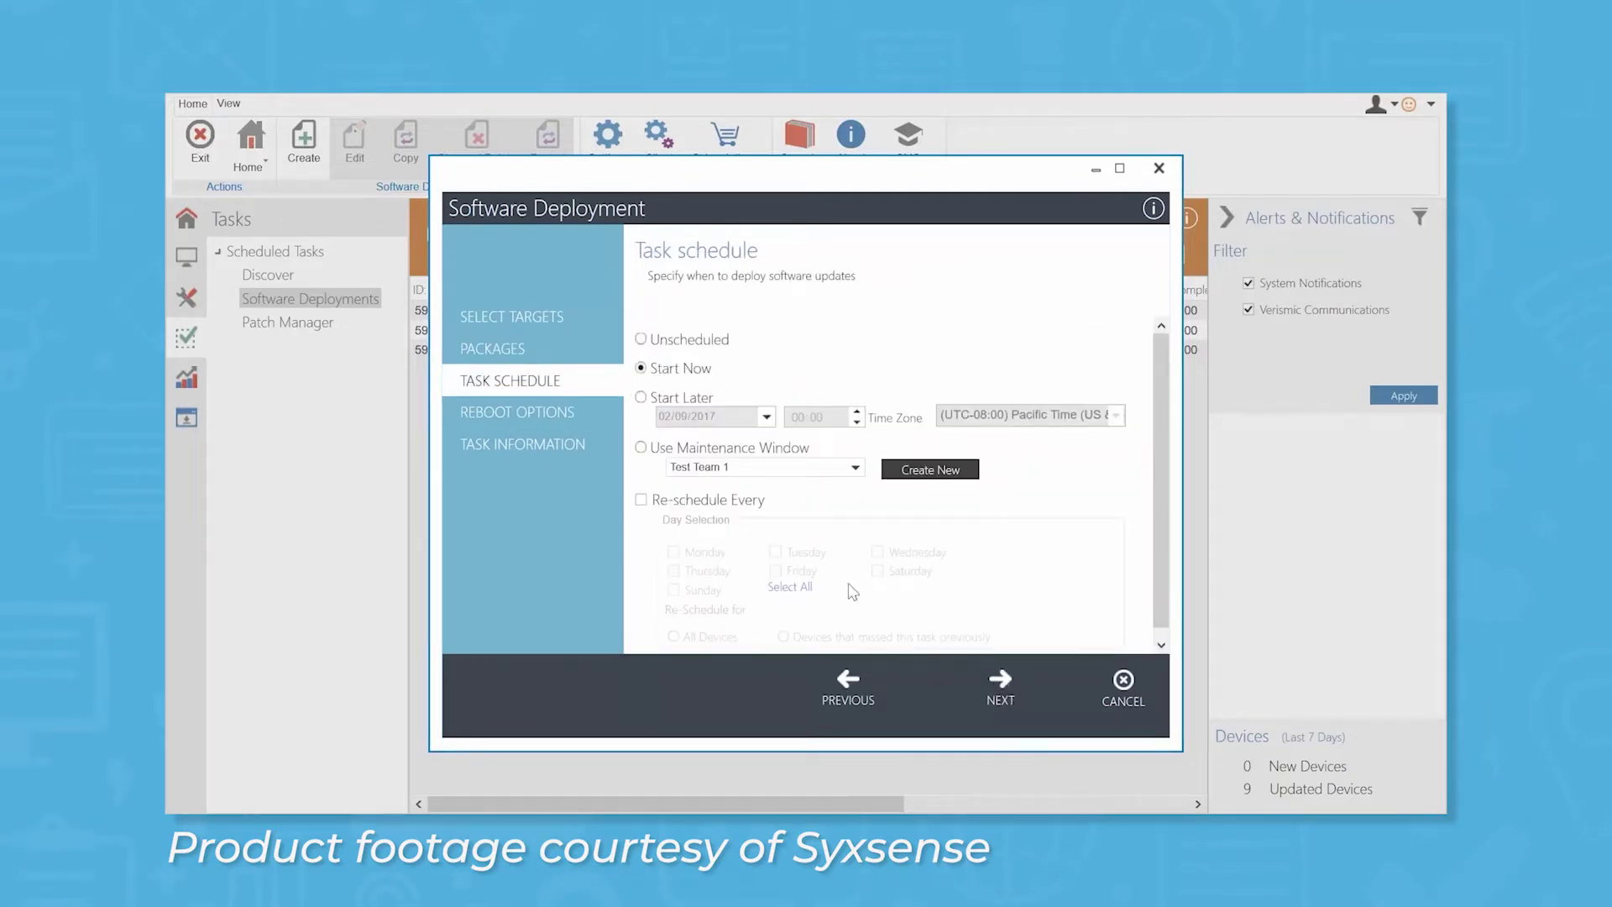
click(641, 397)
click(642, 368)
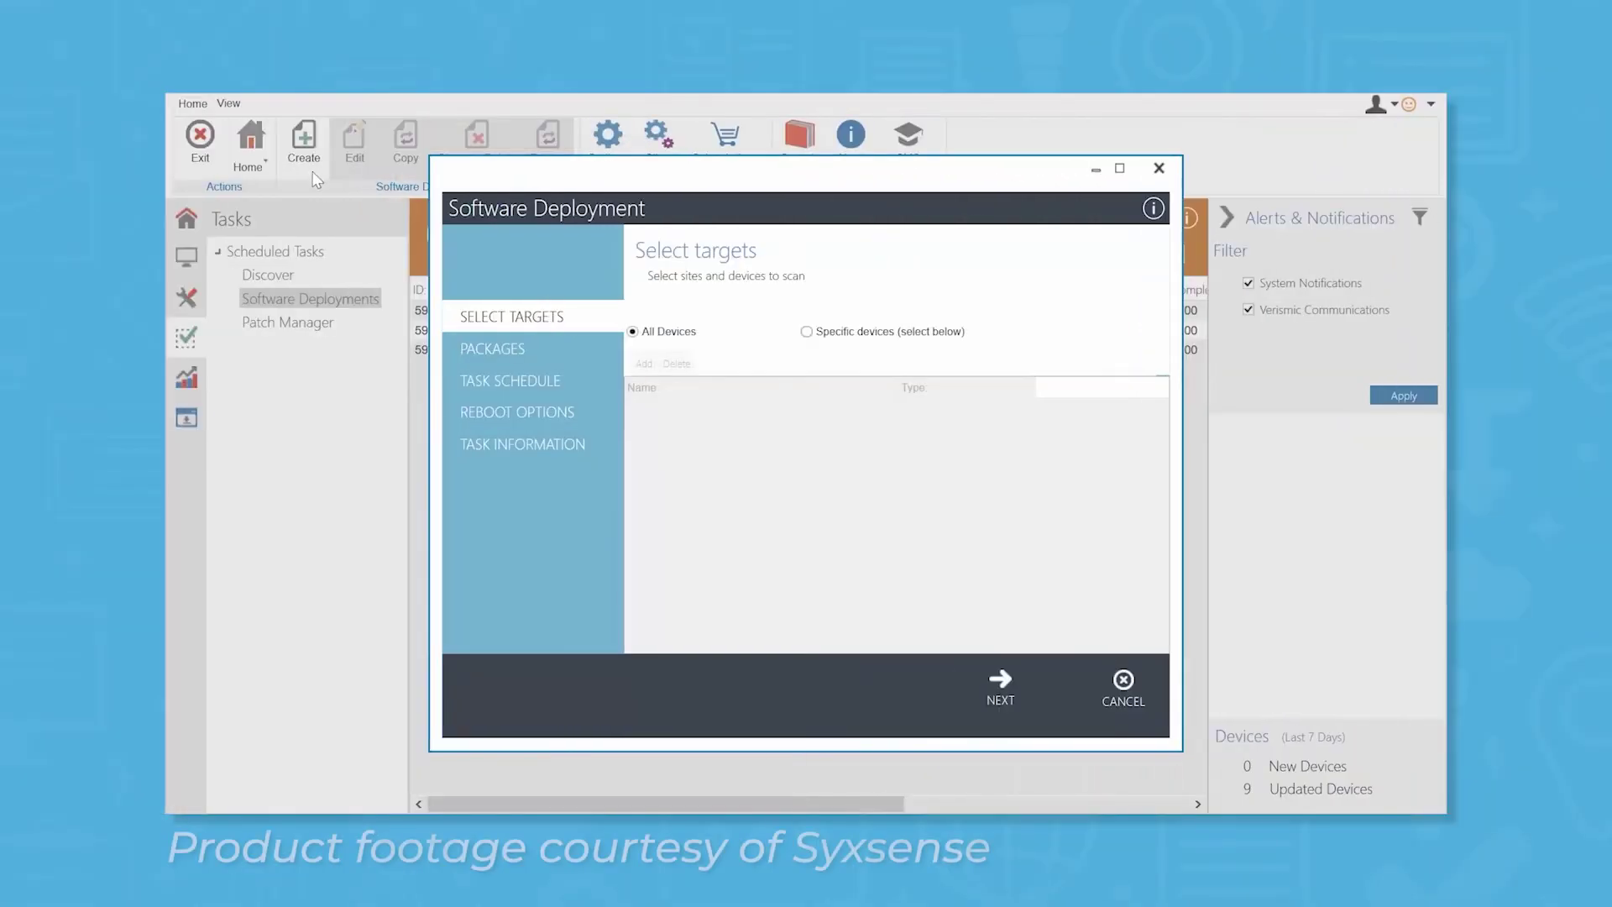
Select the SkypeSetup package and keep the deployment schedule at Start Now.
click(1002, 701)
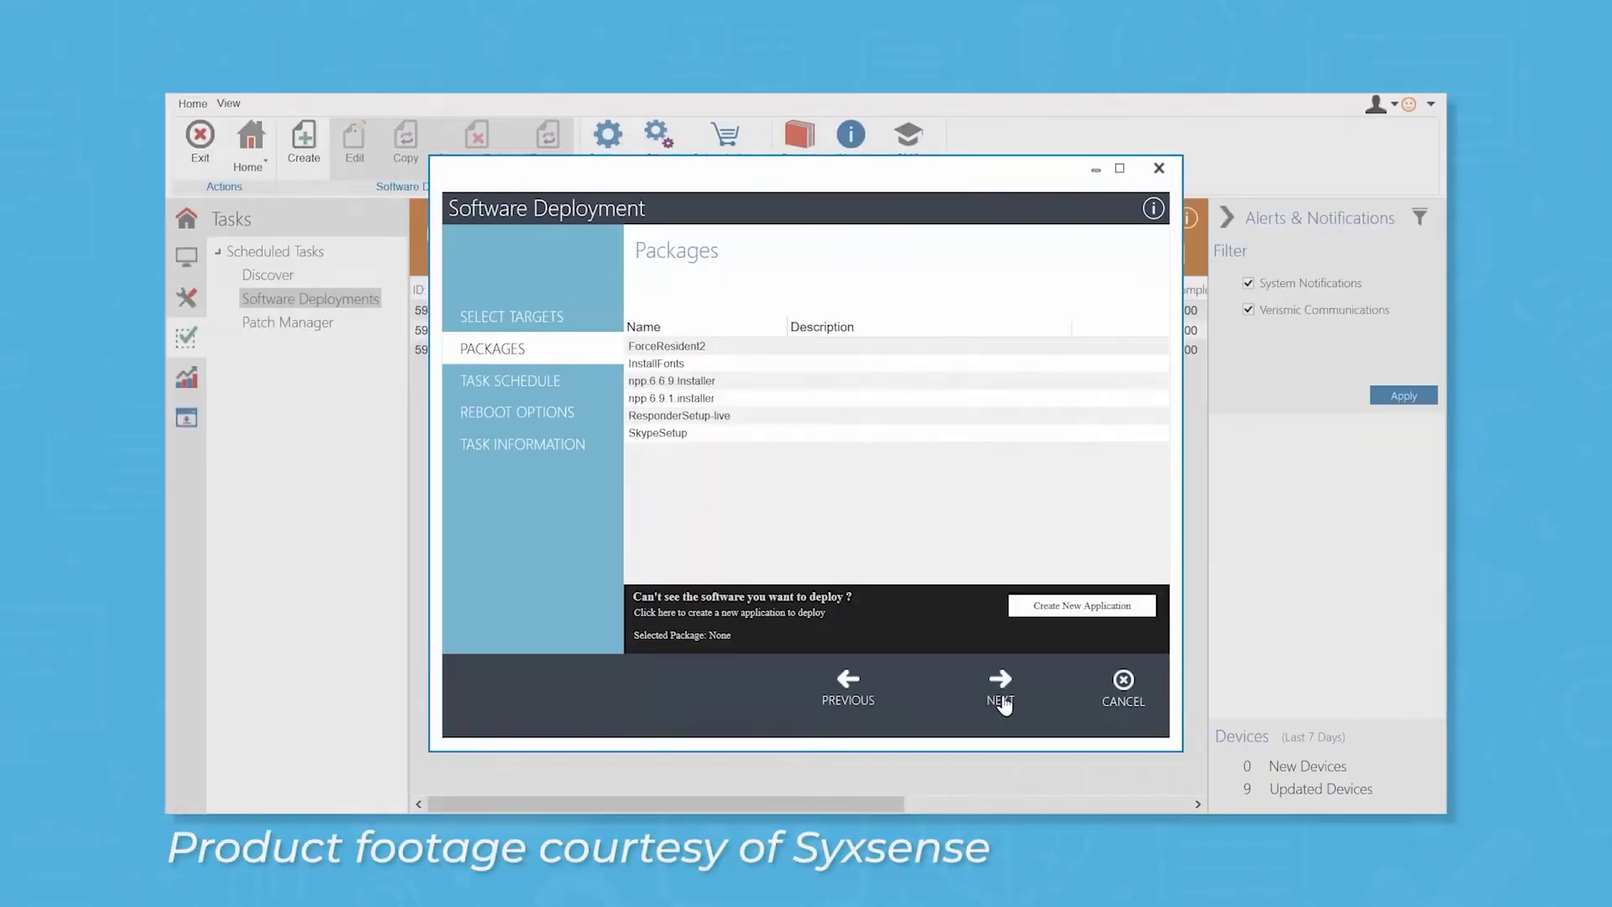
click(689, 435)
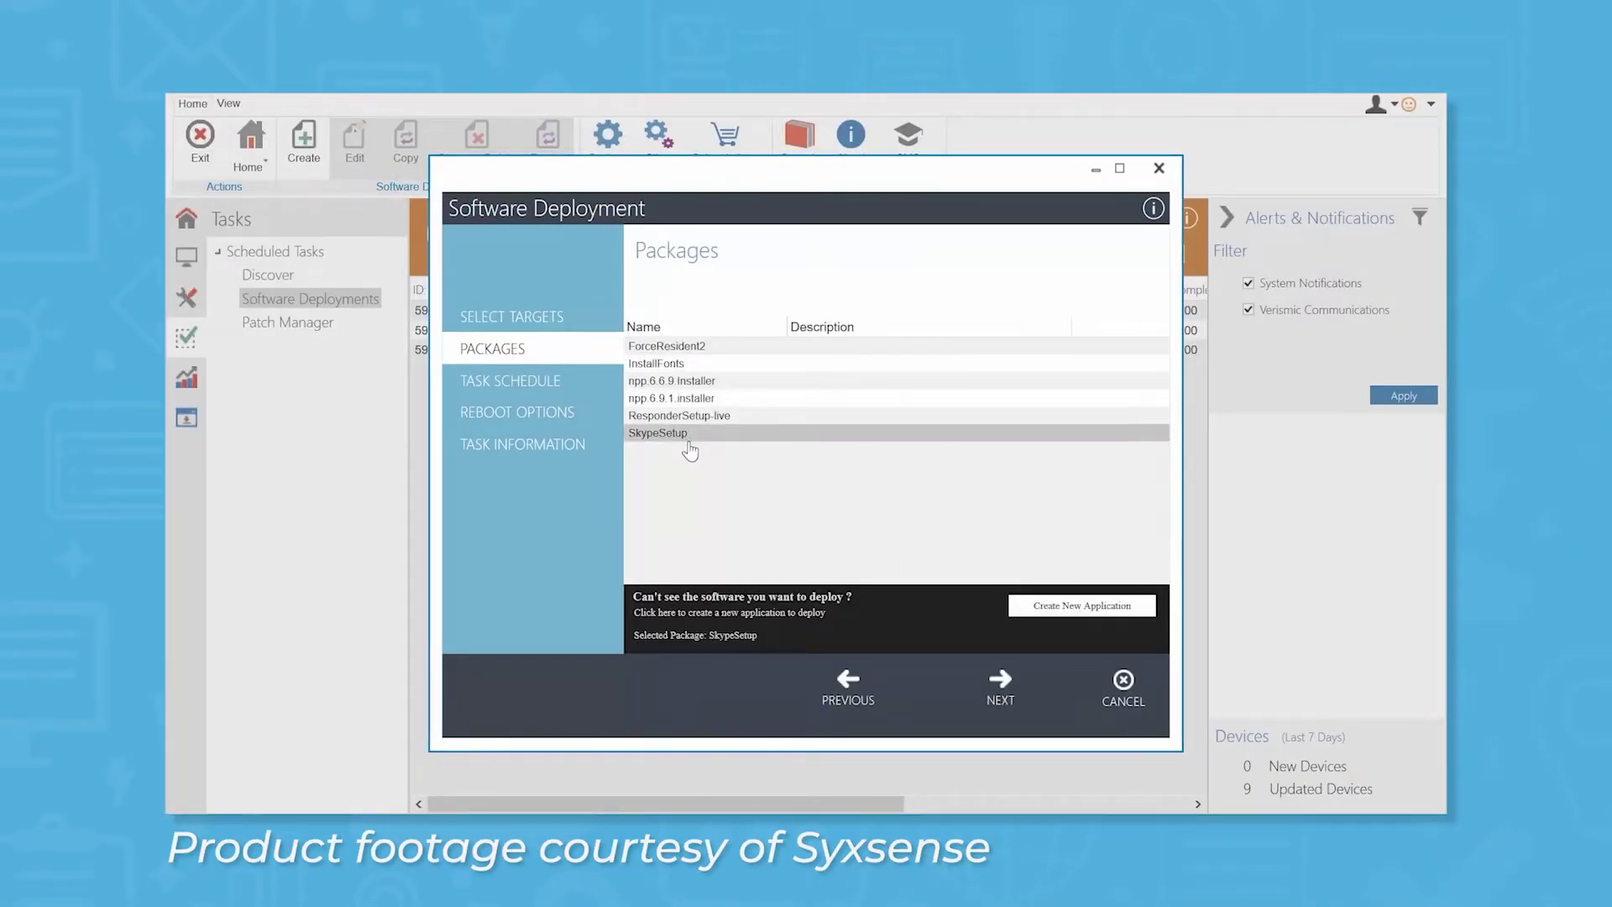
click(1081, 606)
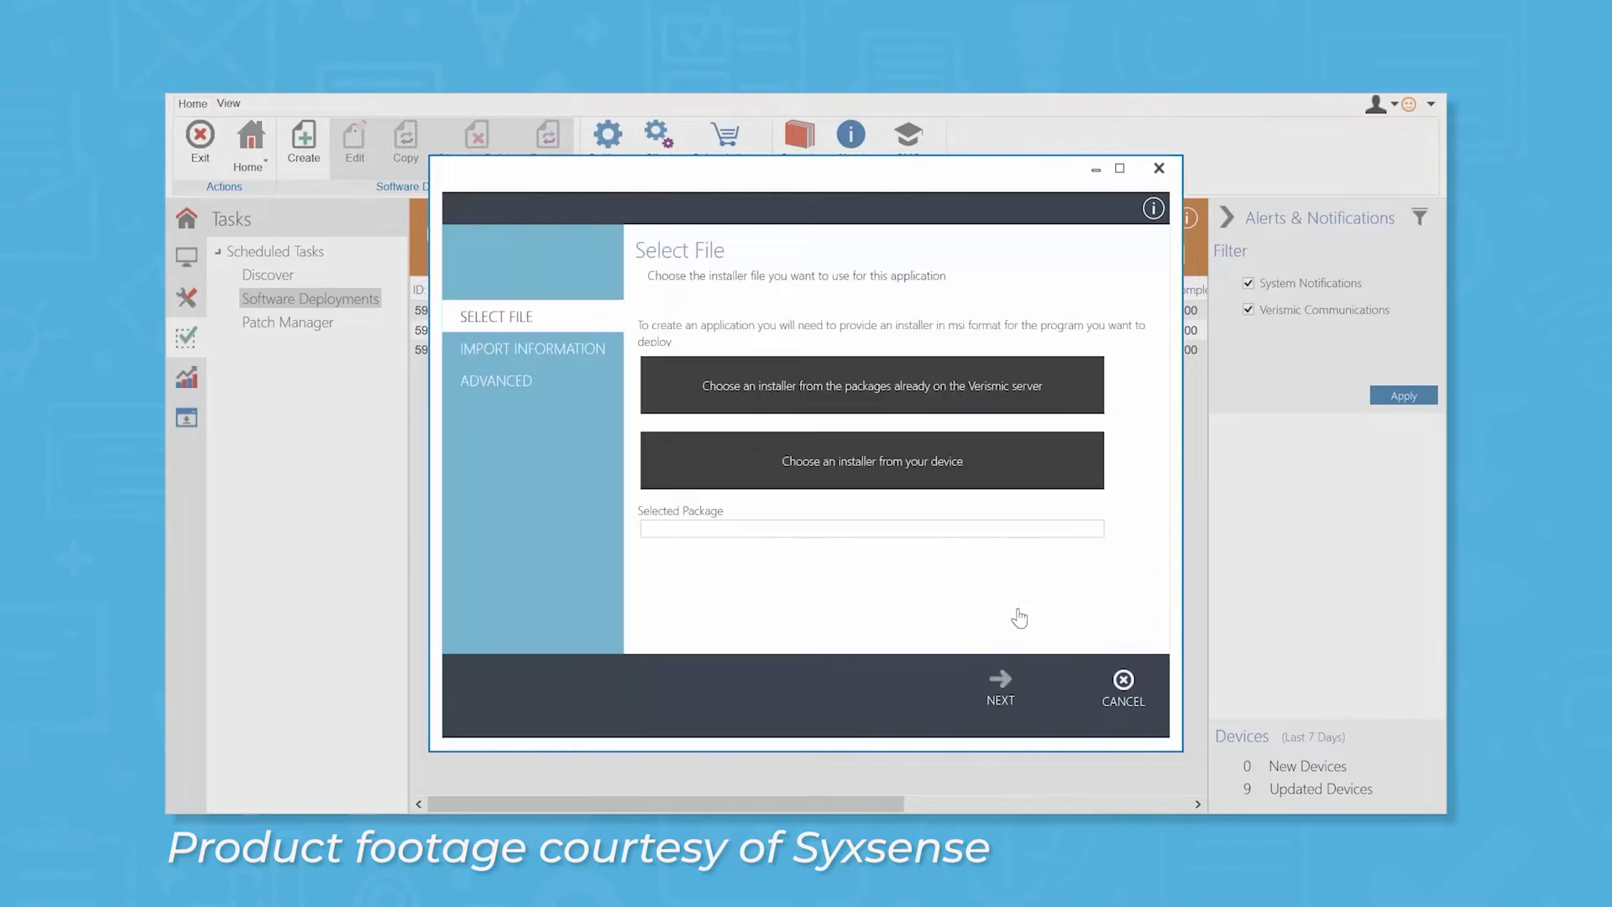
click(1123, 690)
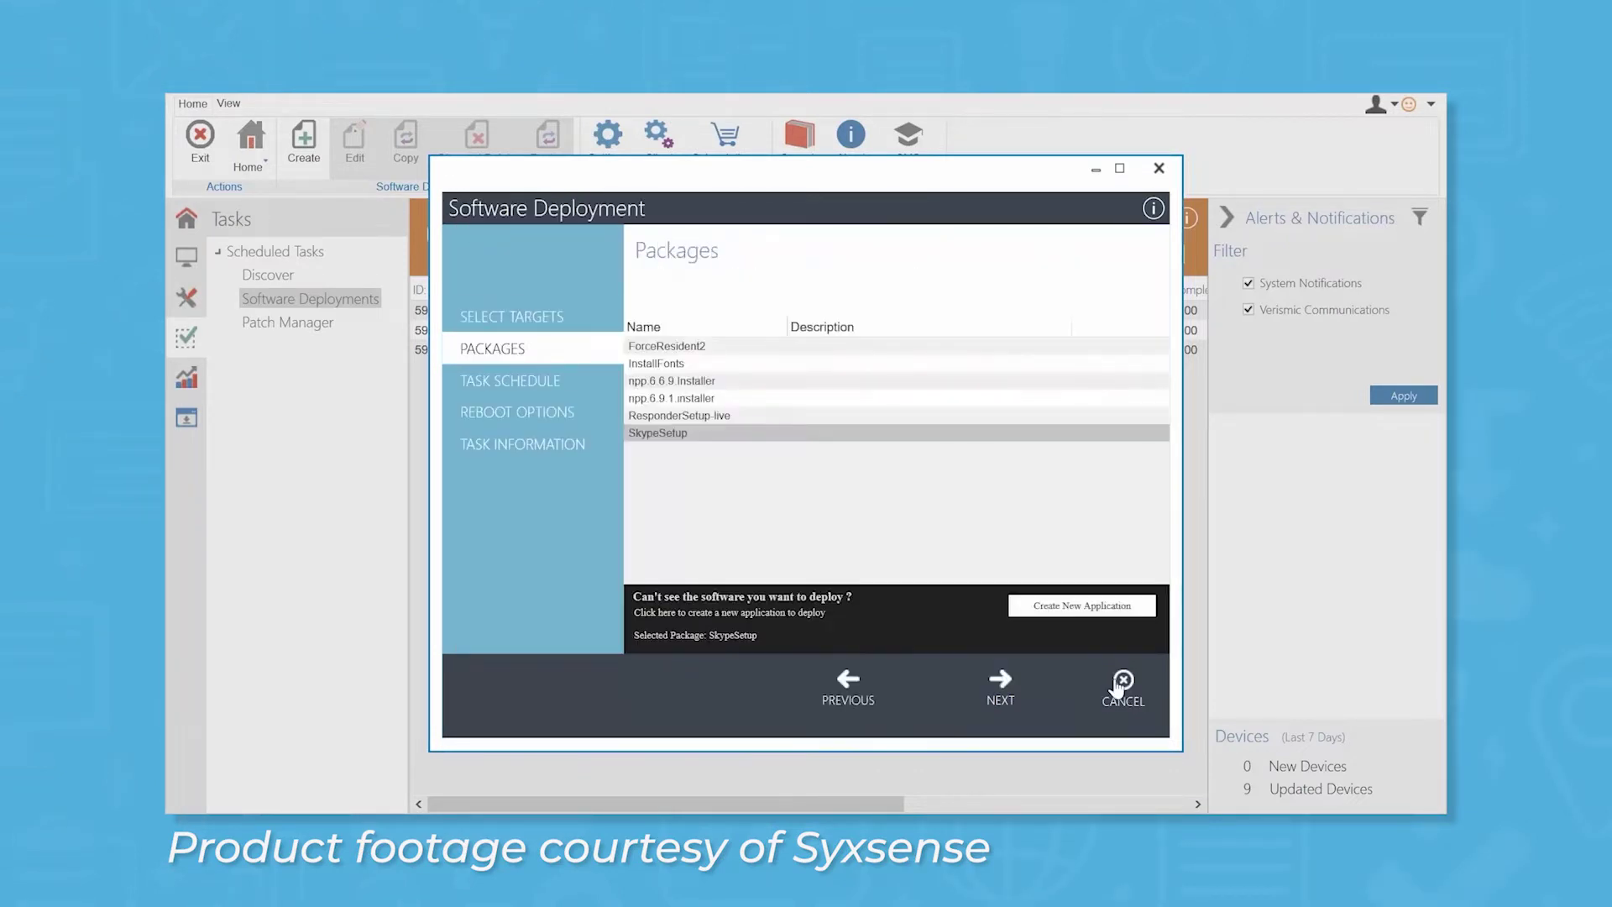
click(1009, 689)
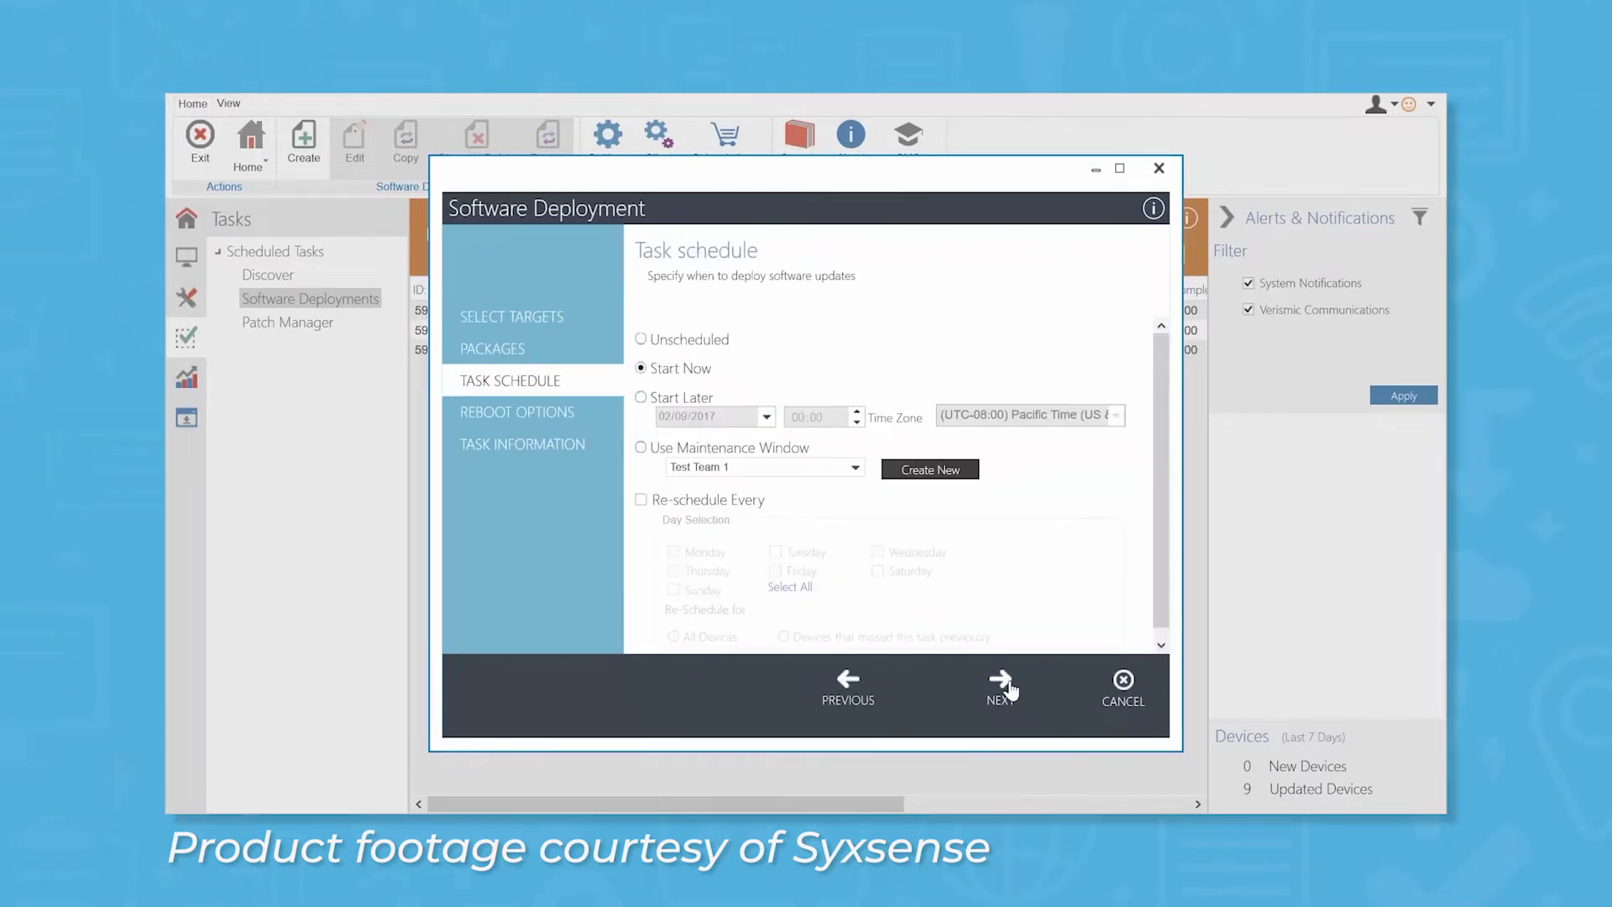
click(641, 397)
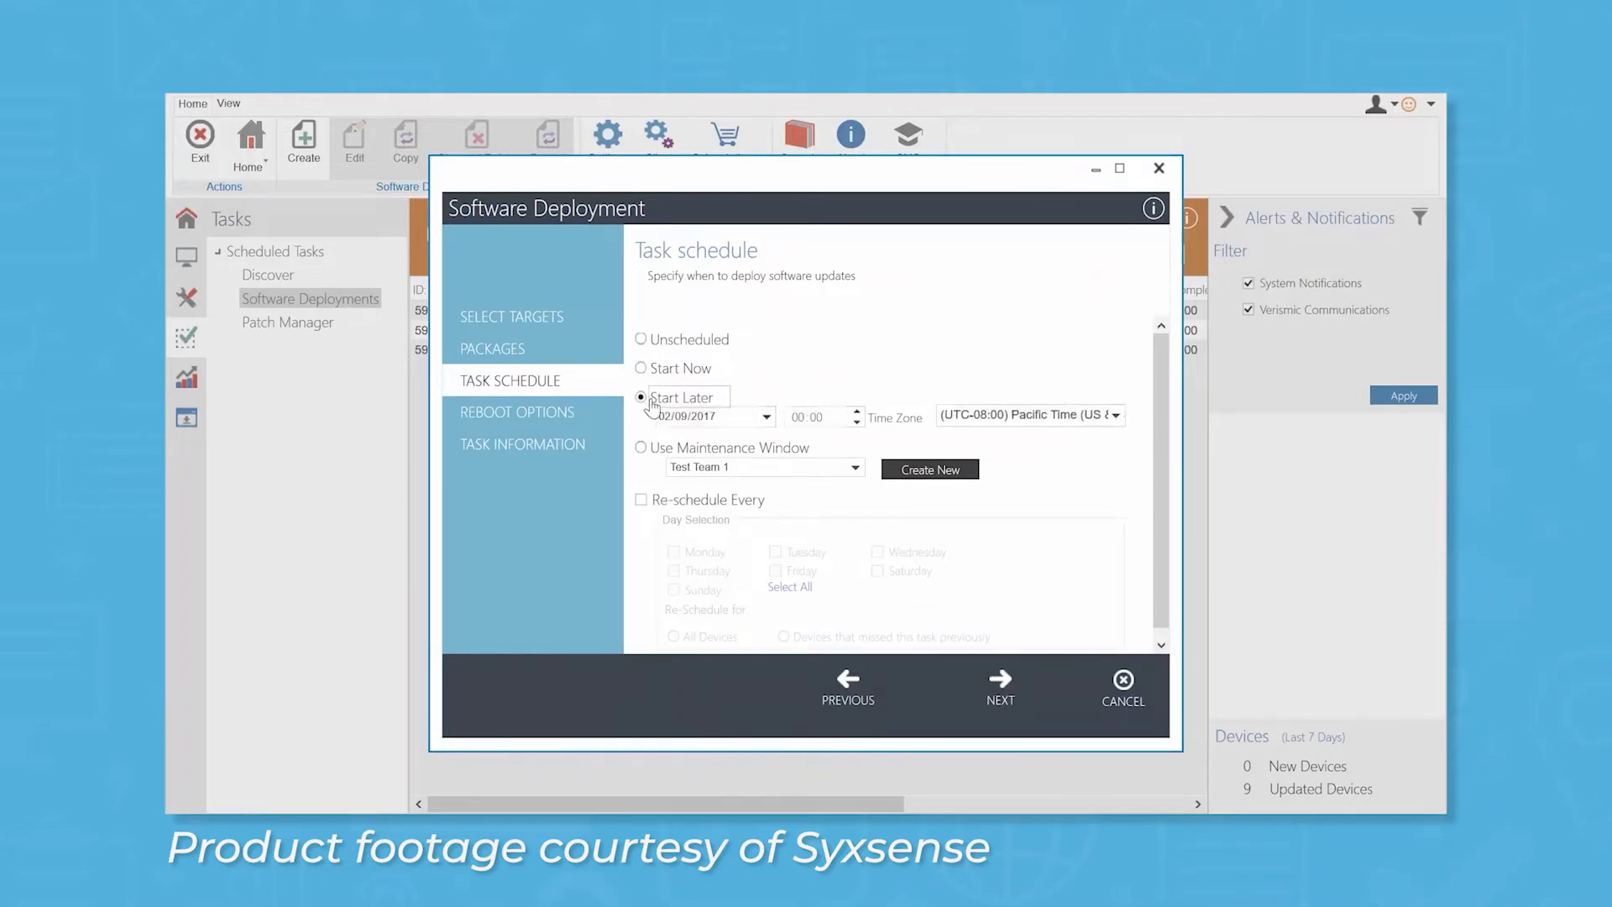
click(641, 368)
Keep No reboot, check the User Interface Options, and reach Task Information.
click(1001, 687)
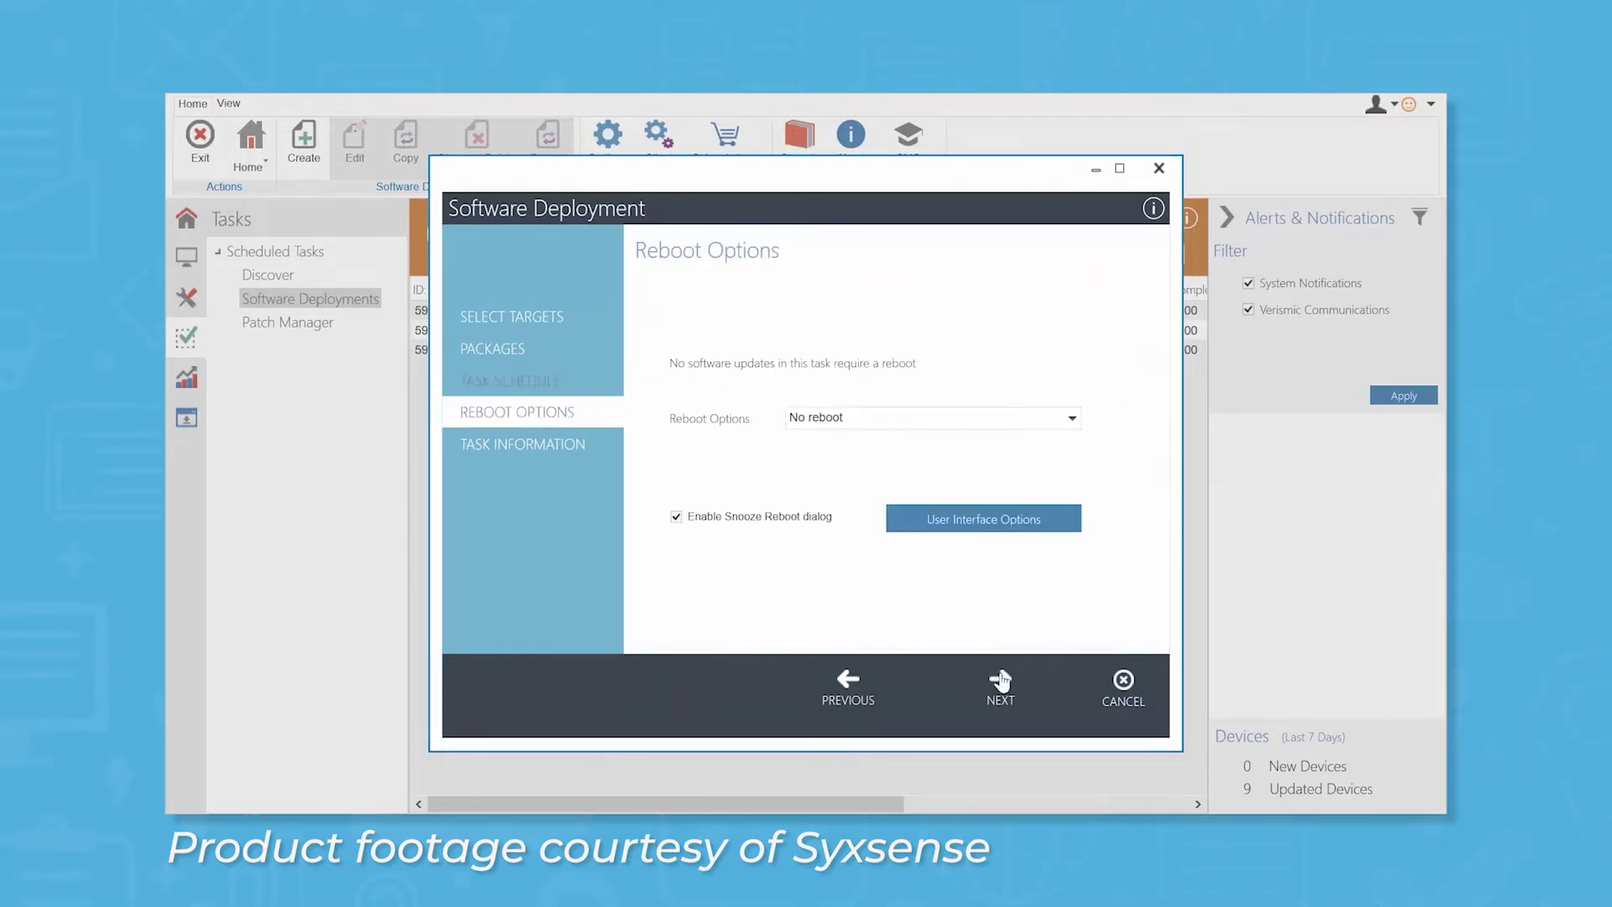
click(1072, 420)
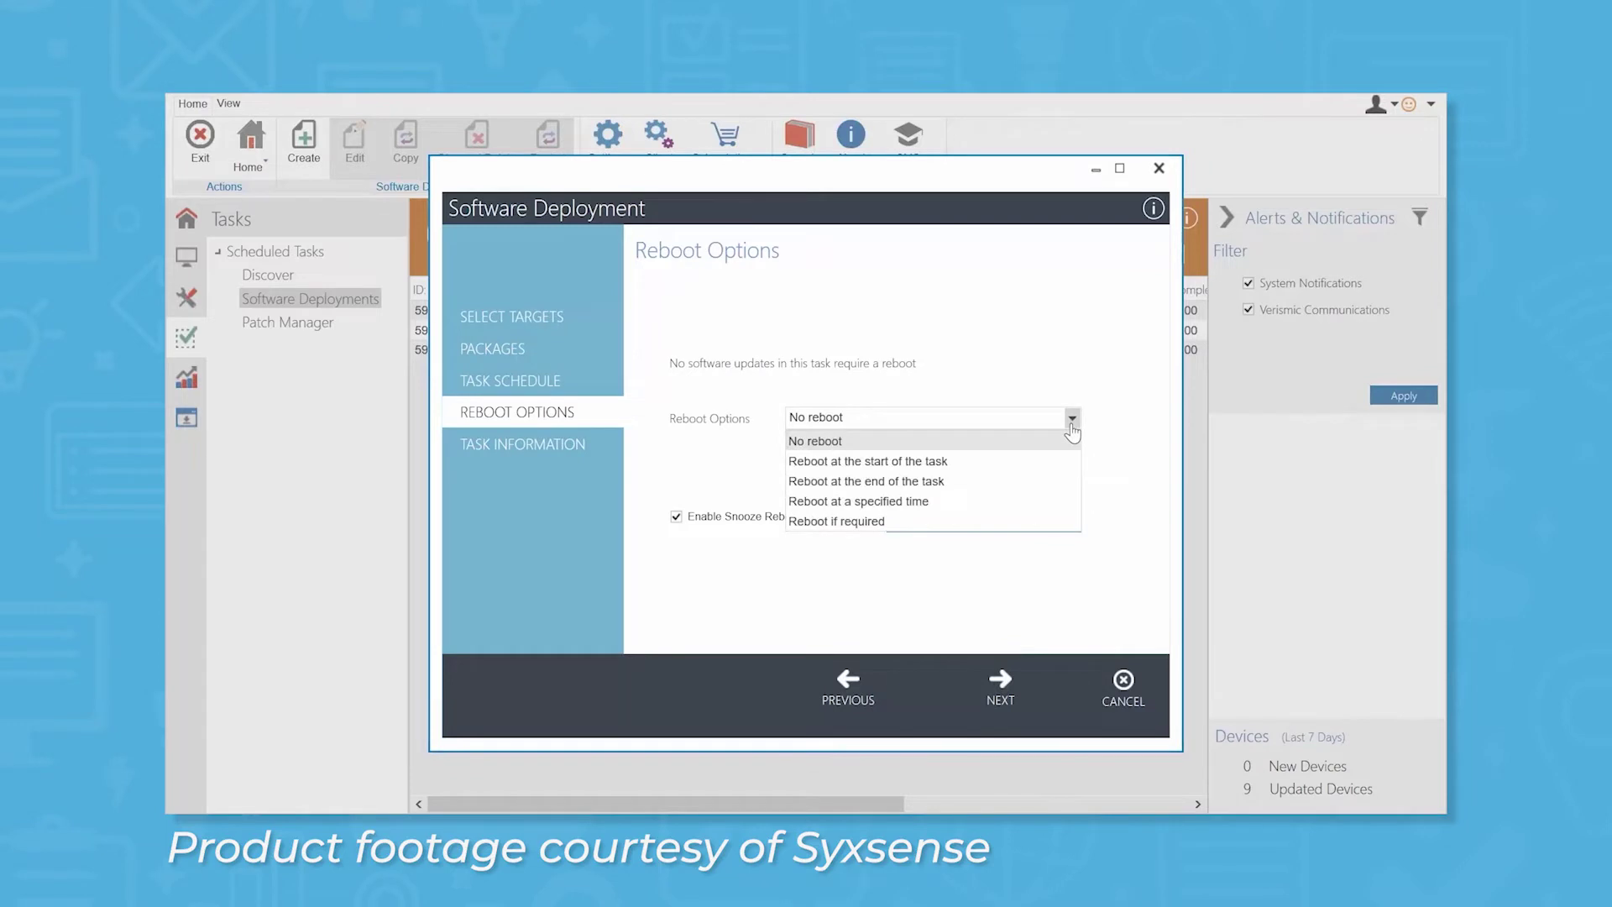
click(1072, 429)
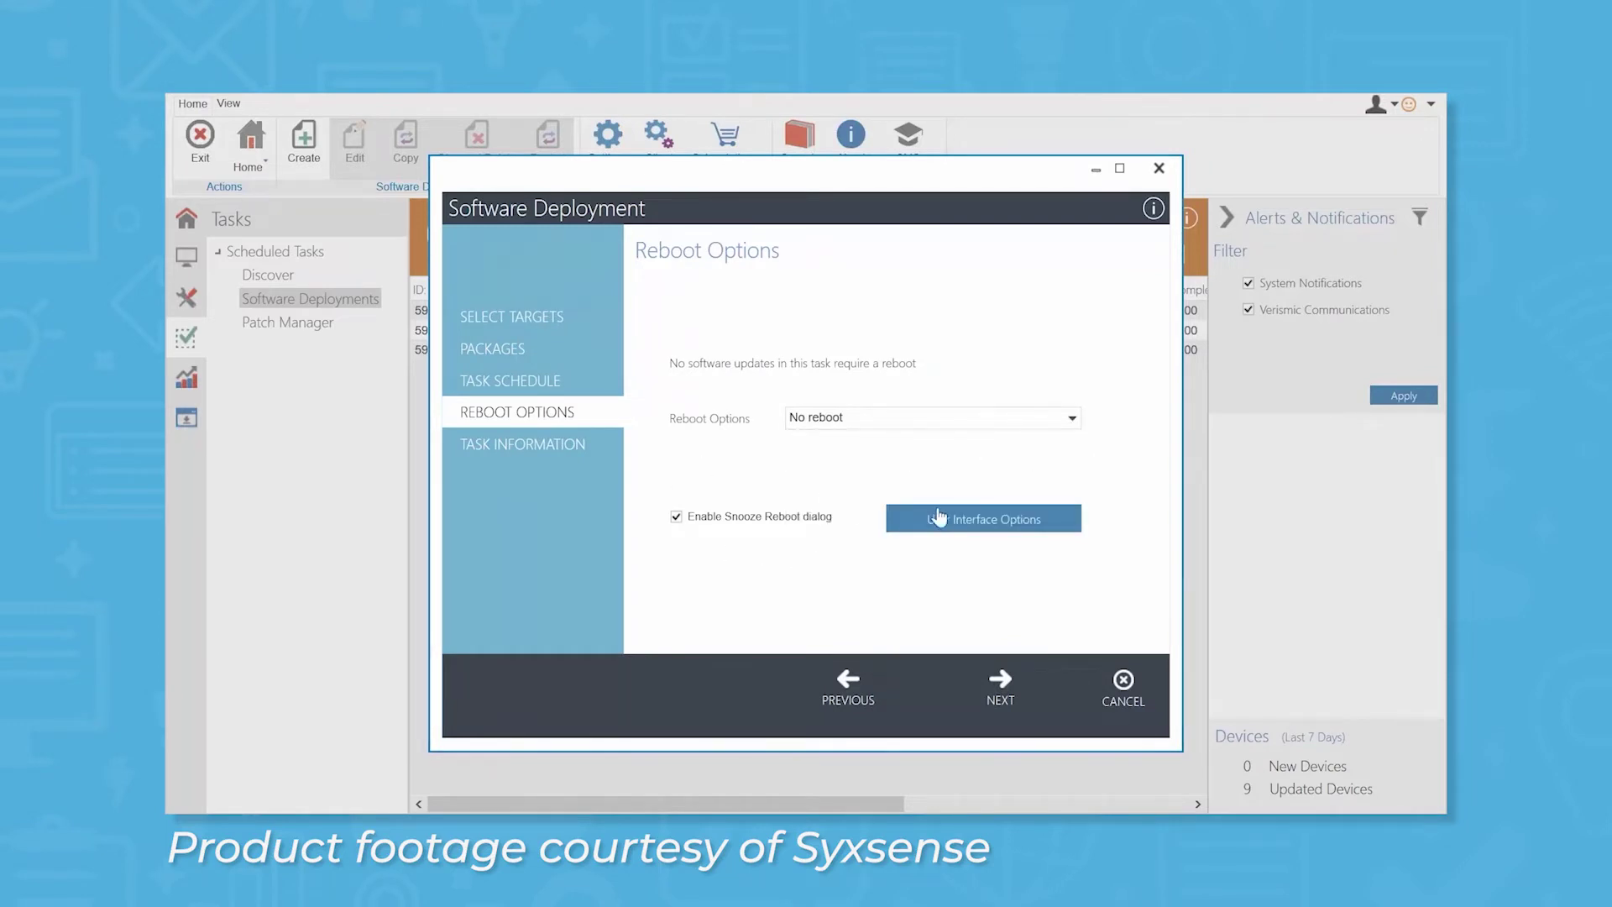
click(957, 520)
click(513, 674)
click(995, 686)
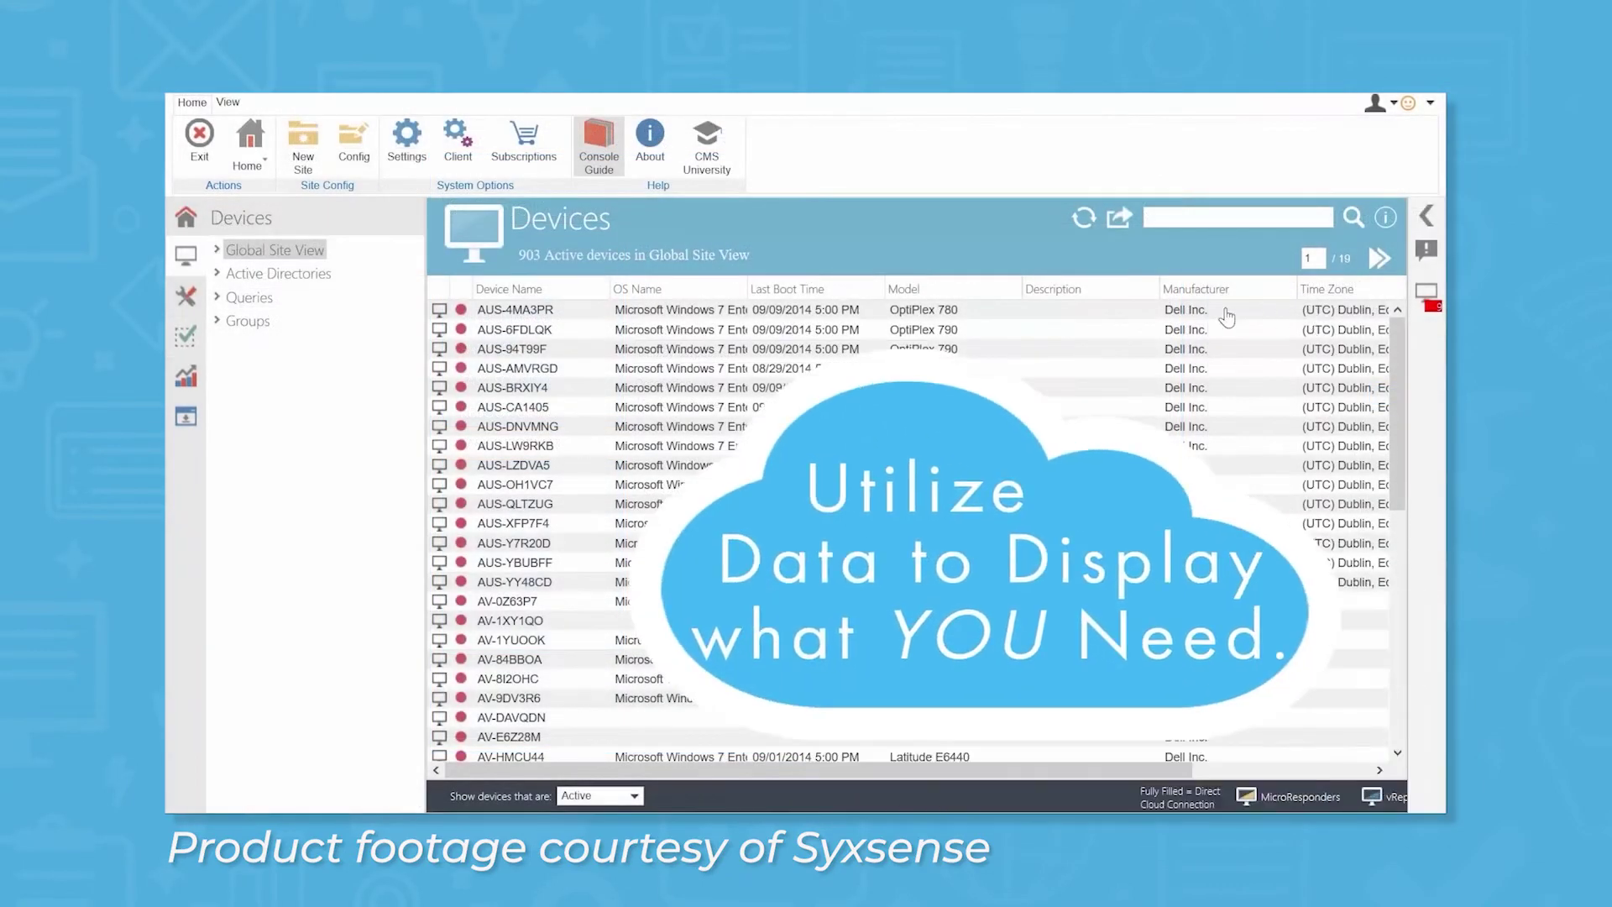
Expand Global Site View to list sites such as Aliso Viejo, Austin and Bangkok.
click(218, 250)
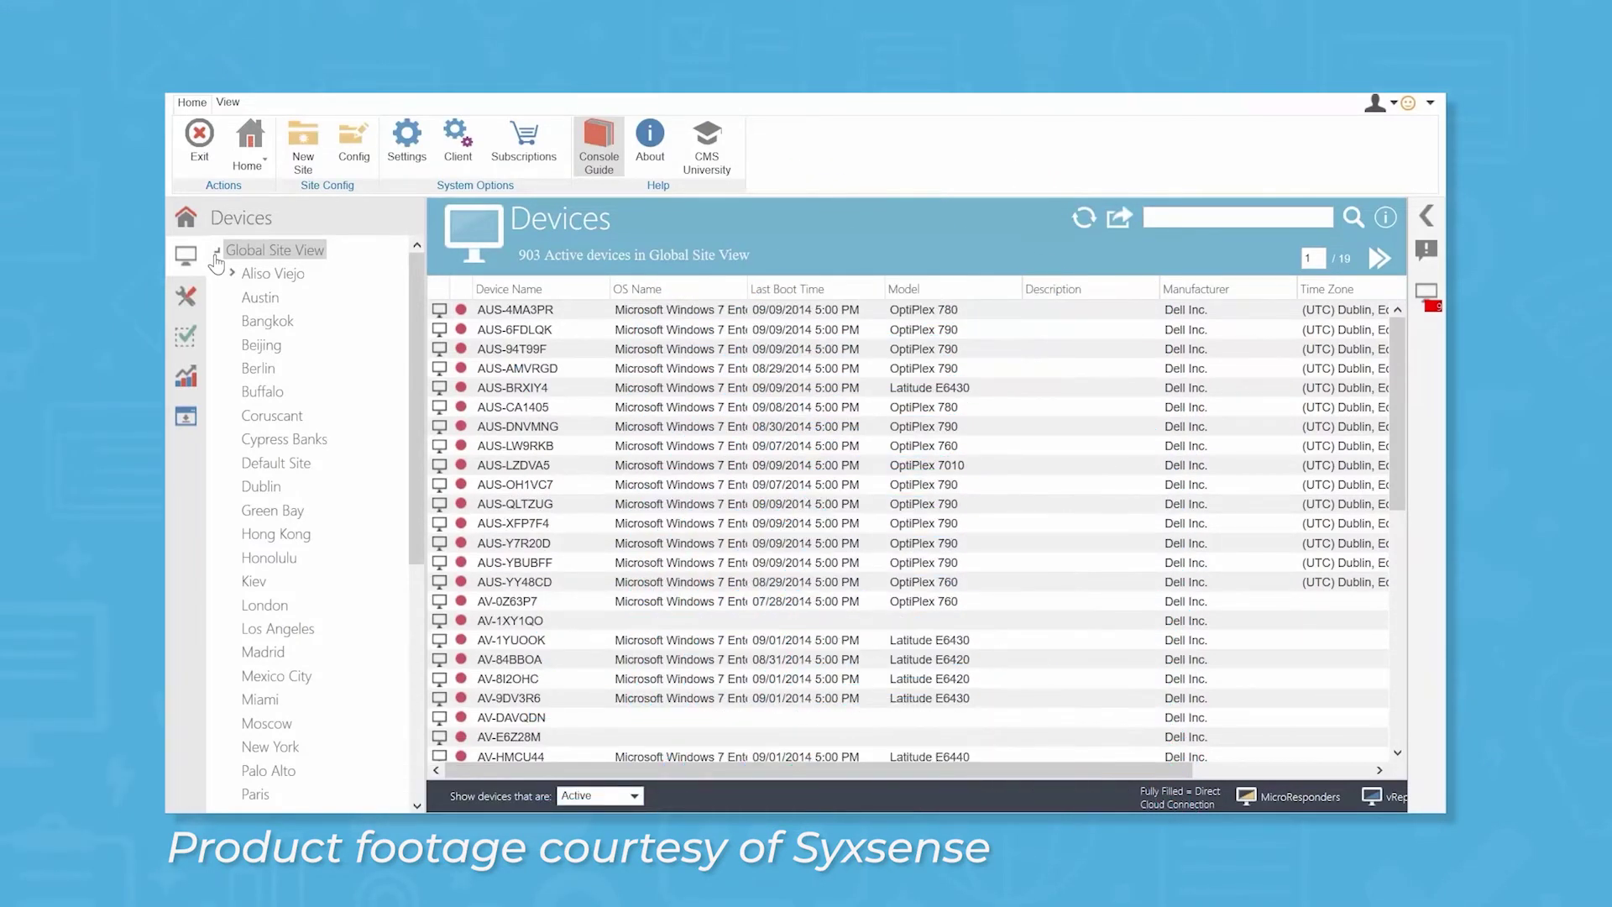
Search for VERUSPC001 and open its on-demand inventory.
click(1272, 224)
text(VERUS)
key(Return)
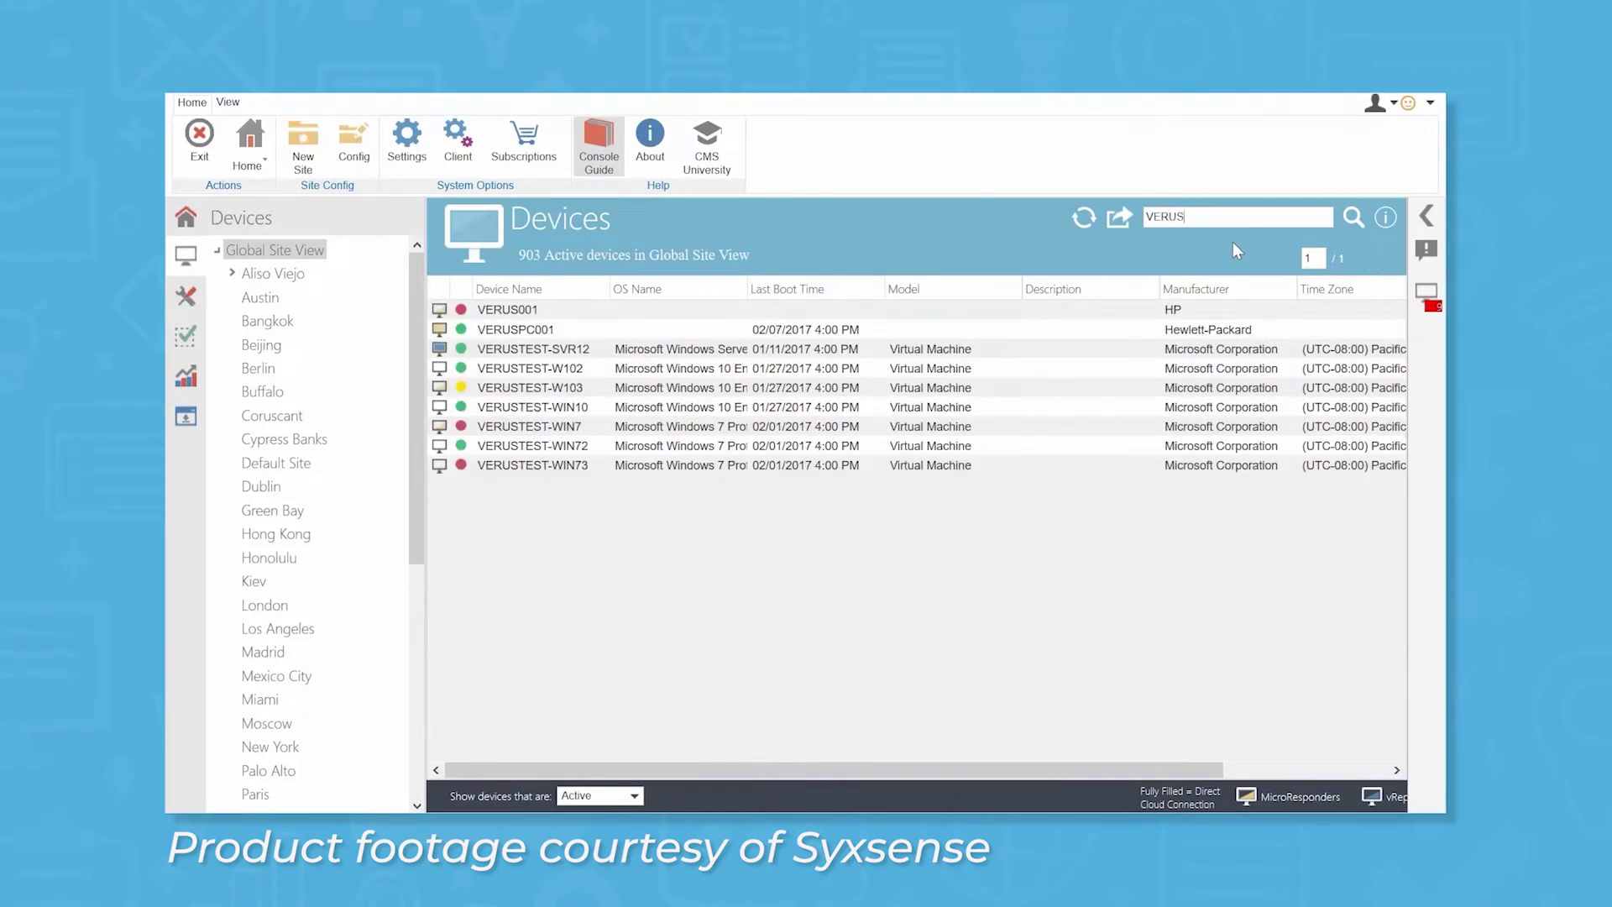
click(515, 329)
click(201, 145)
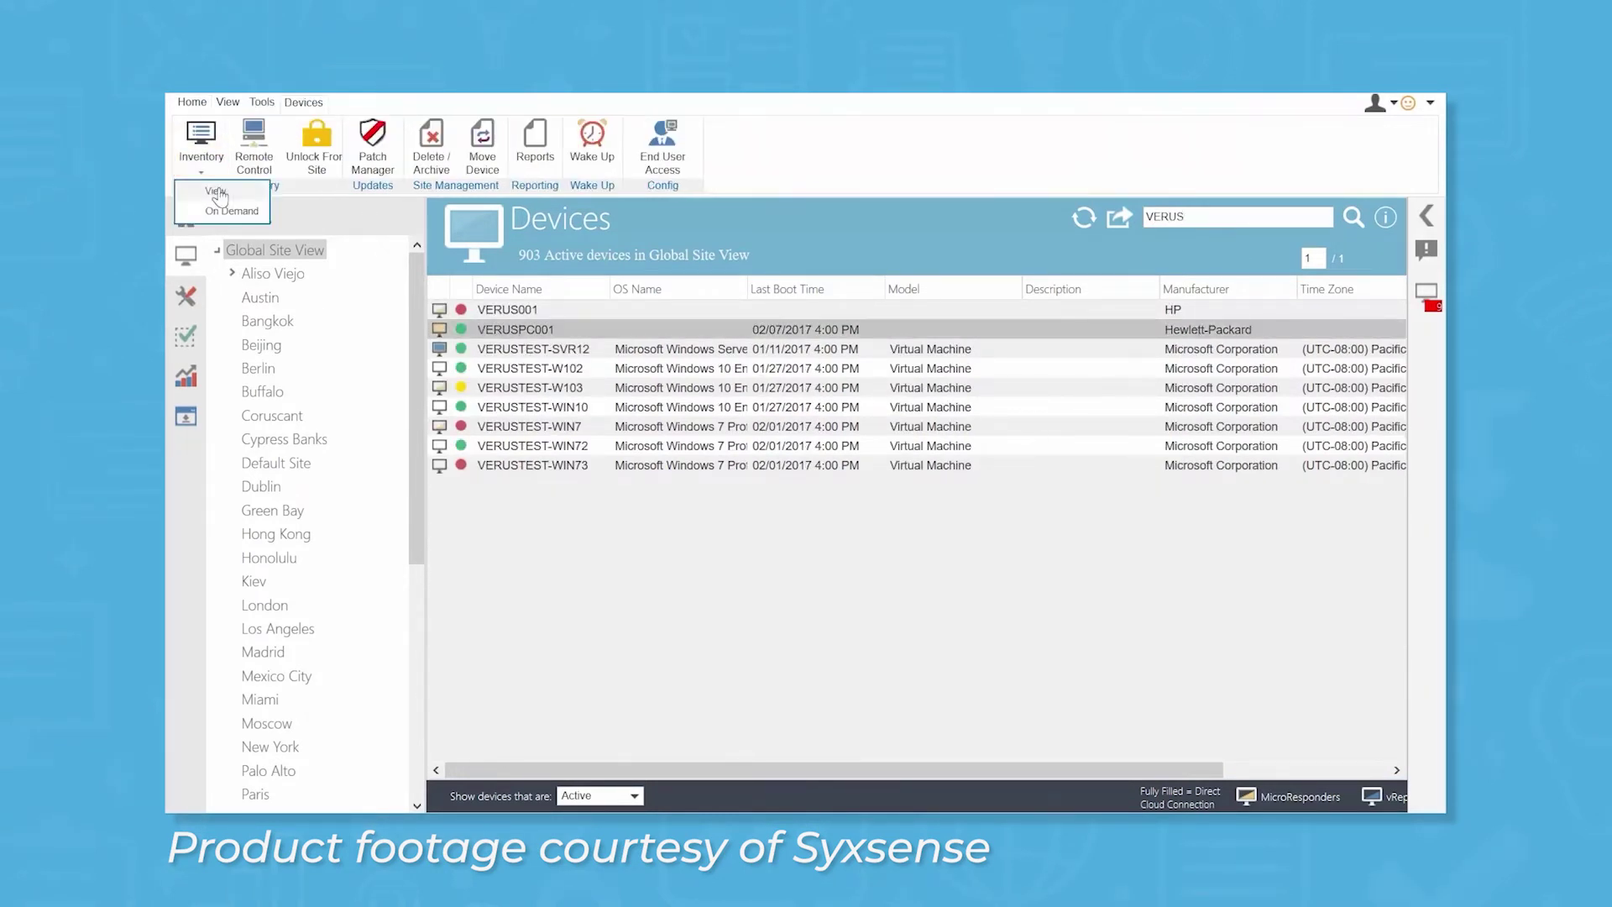
click(220, 195)
Switch to Archive Comparison and compare the Feb 7 and Jan 24, 2017 snapshots.
click(555, 230)
click(486, 269)
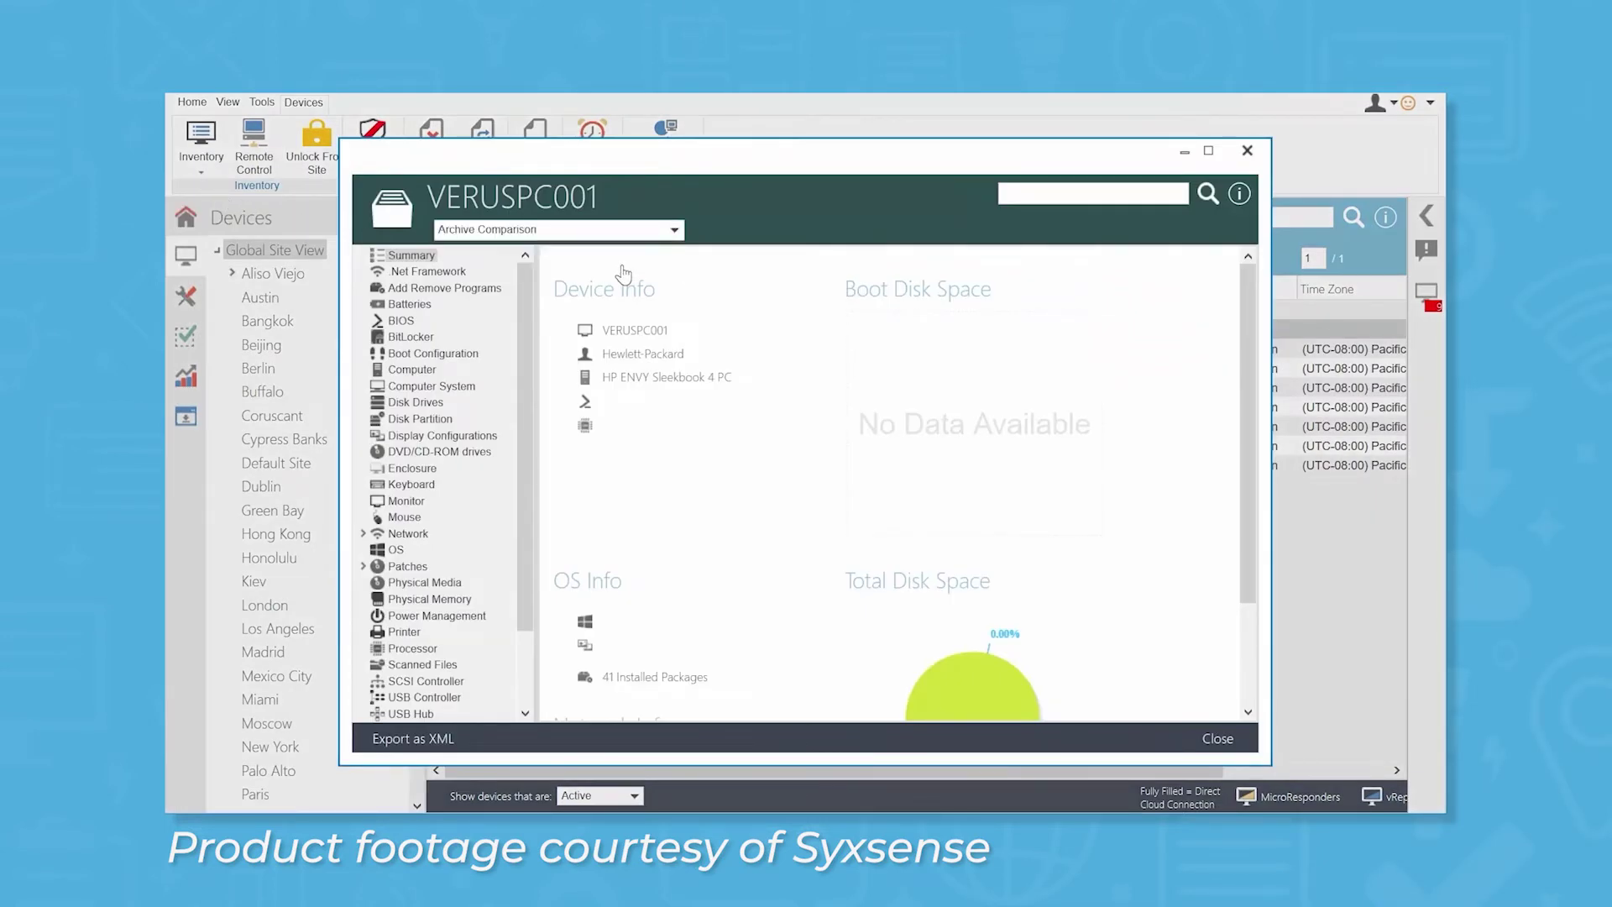
click(429, 271)
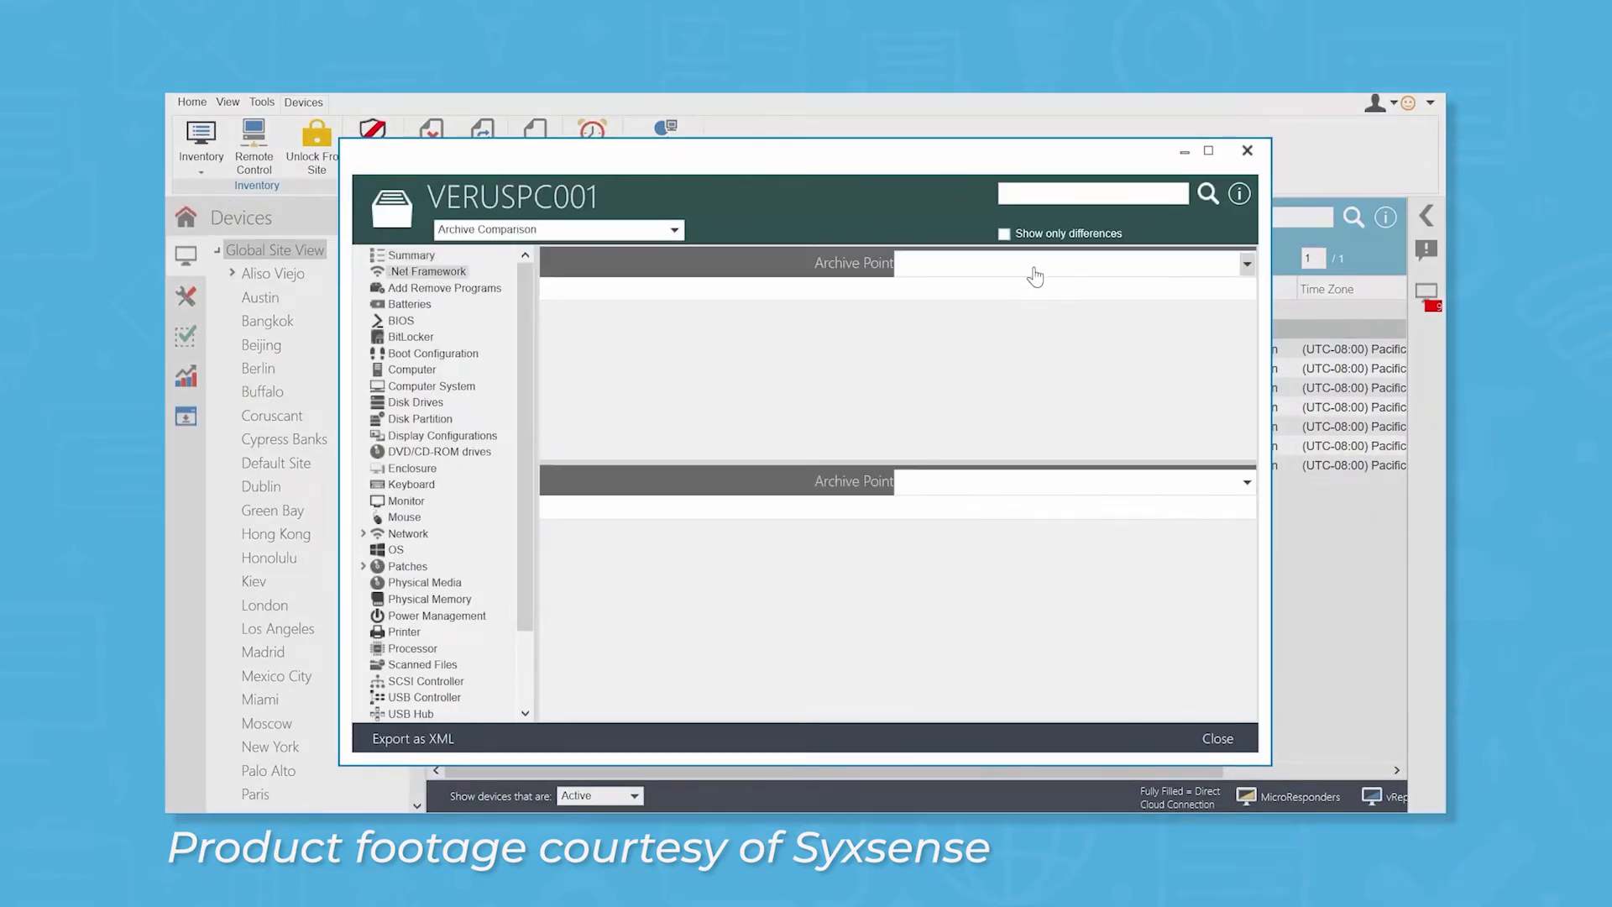
click(1071, 263)
click(1007, 287)
click(983, 488)
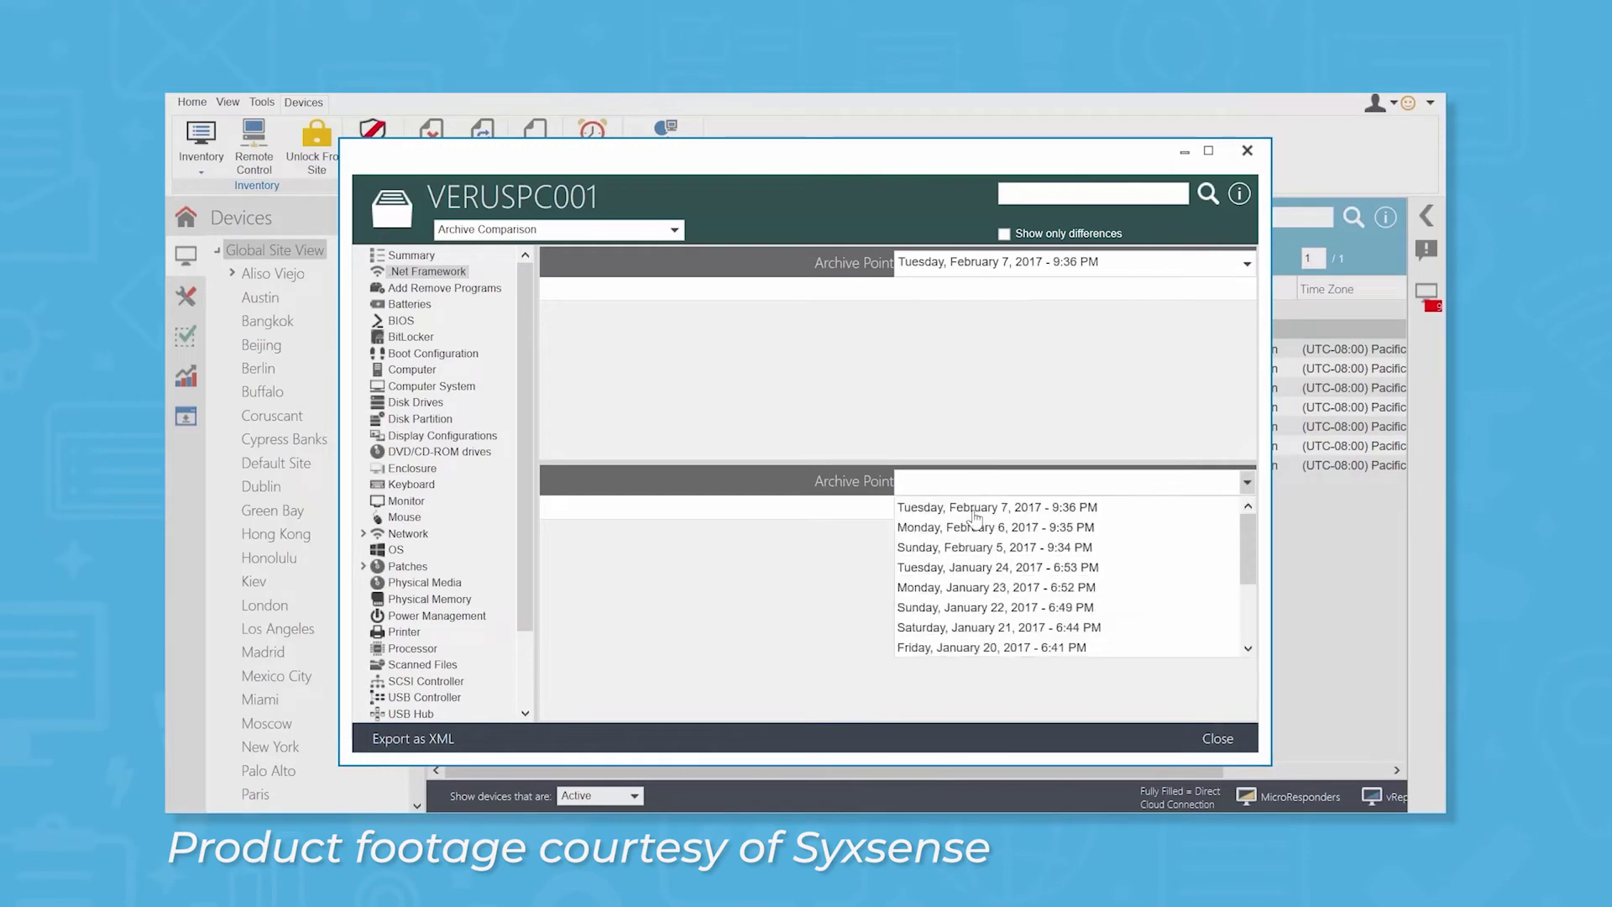
click(968, 581)
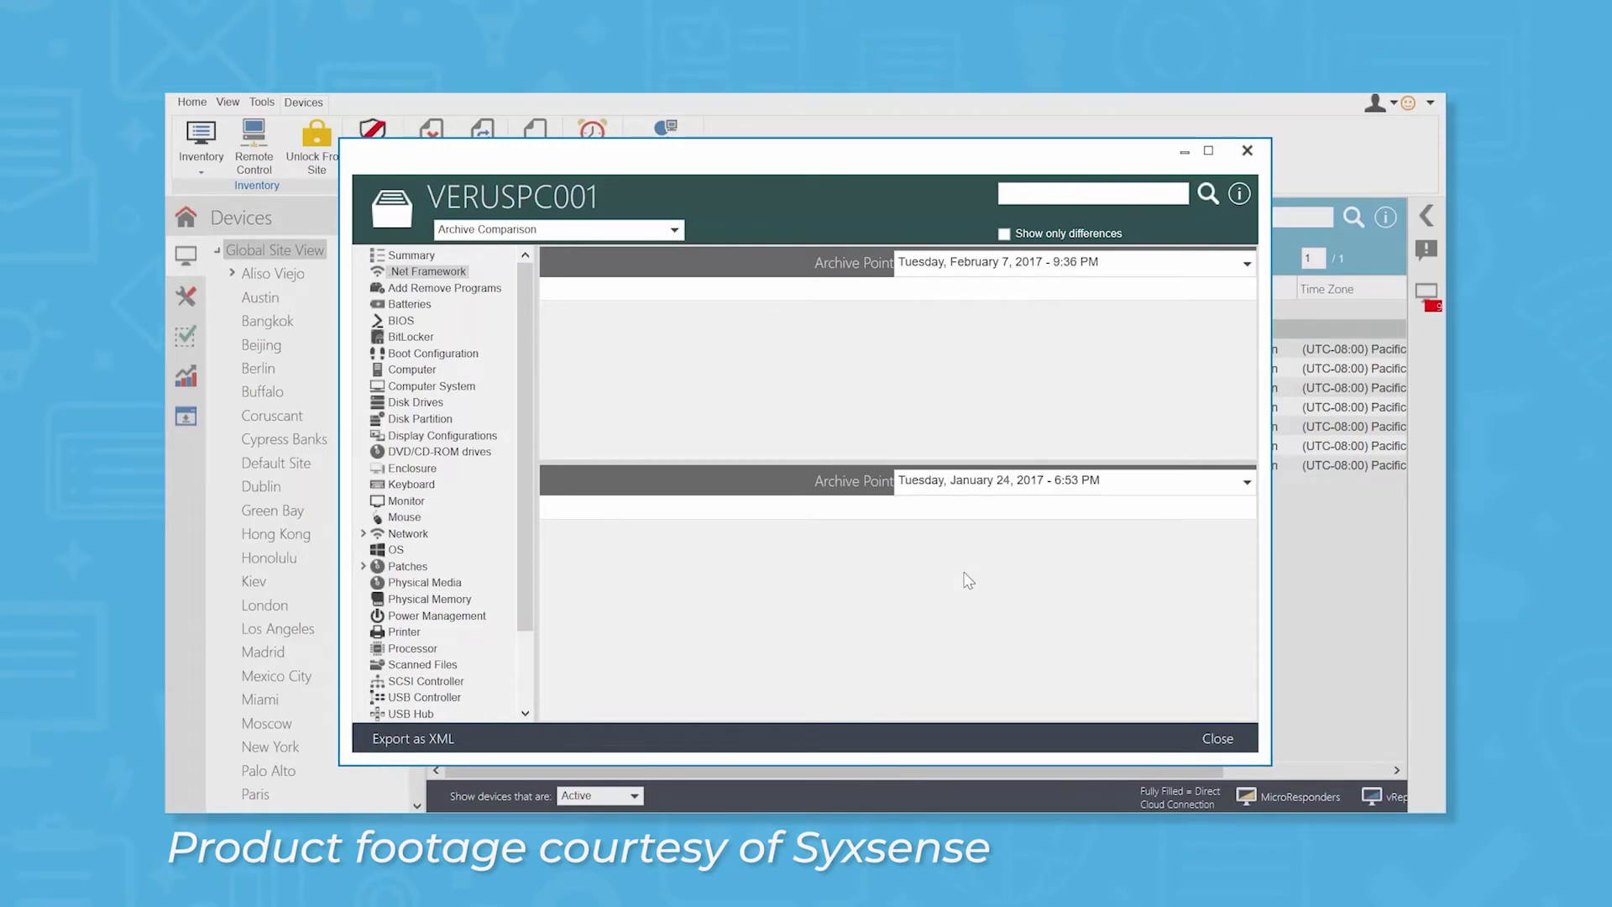
Compare Computer, OS and Add Remove Programs, showing only differences.
click(413, 370)
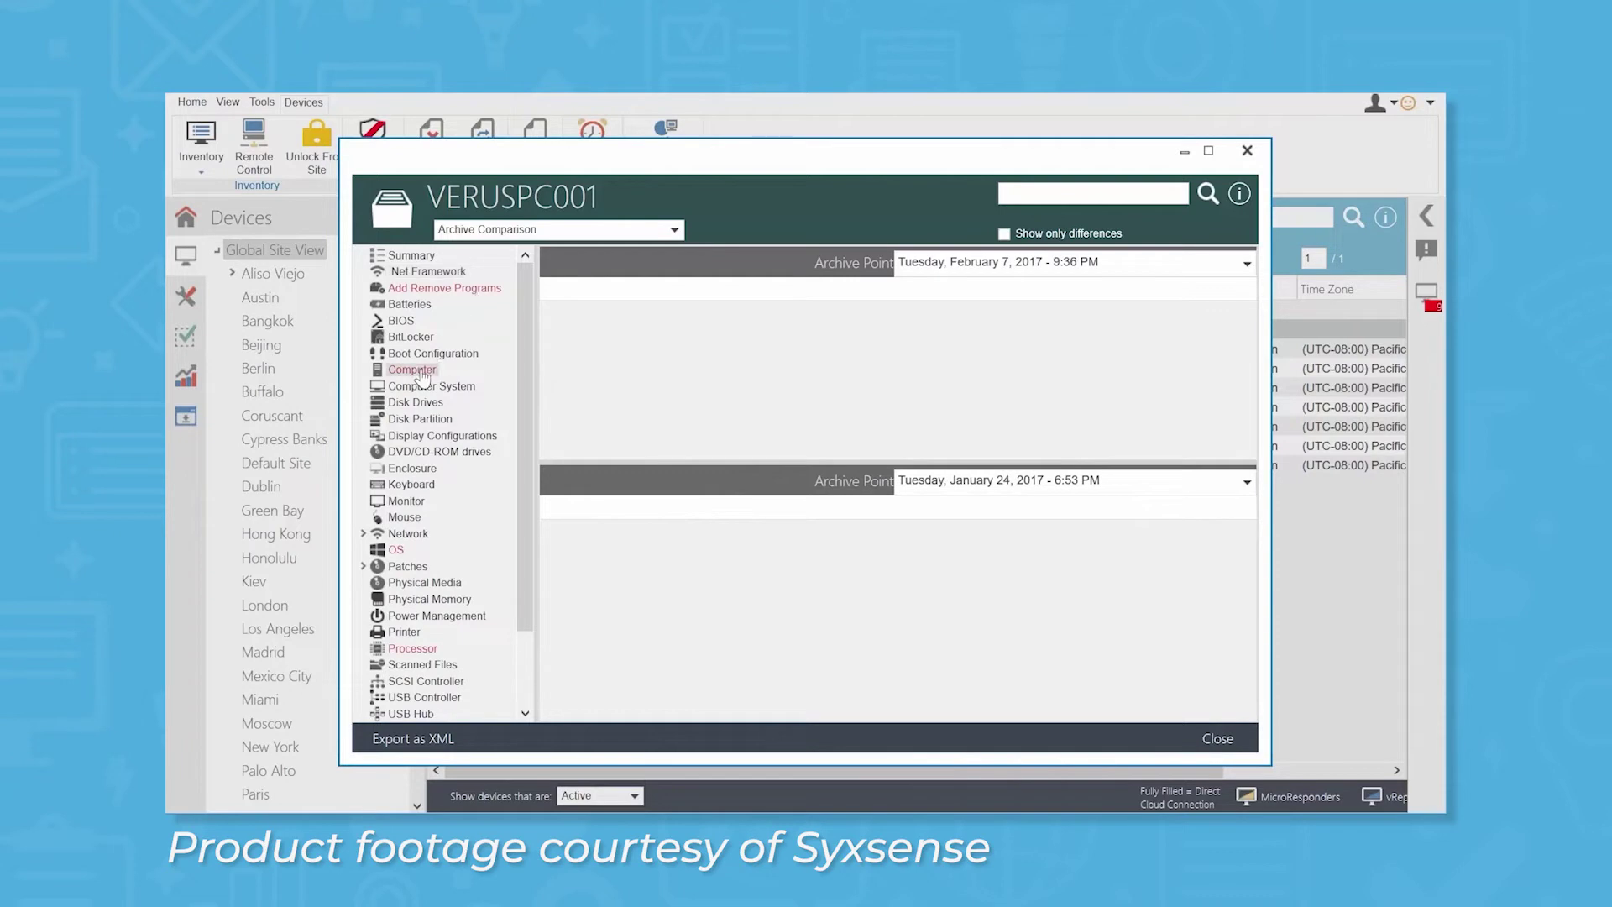
click(397, 549)
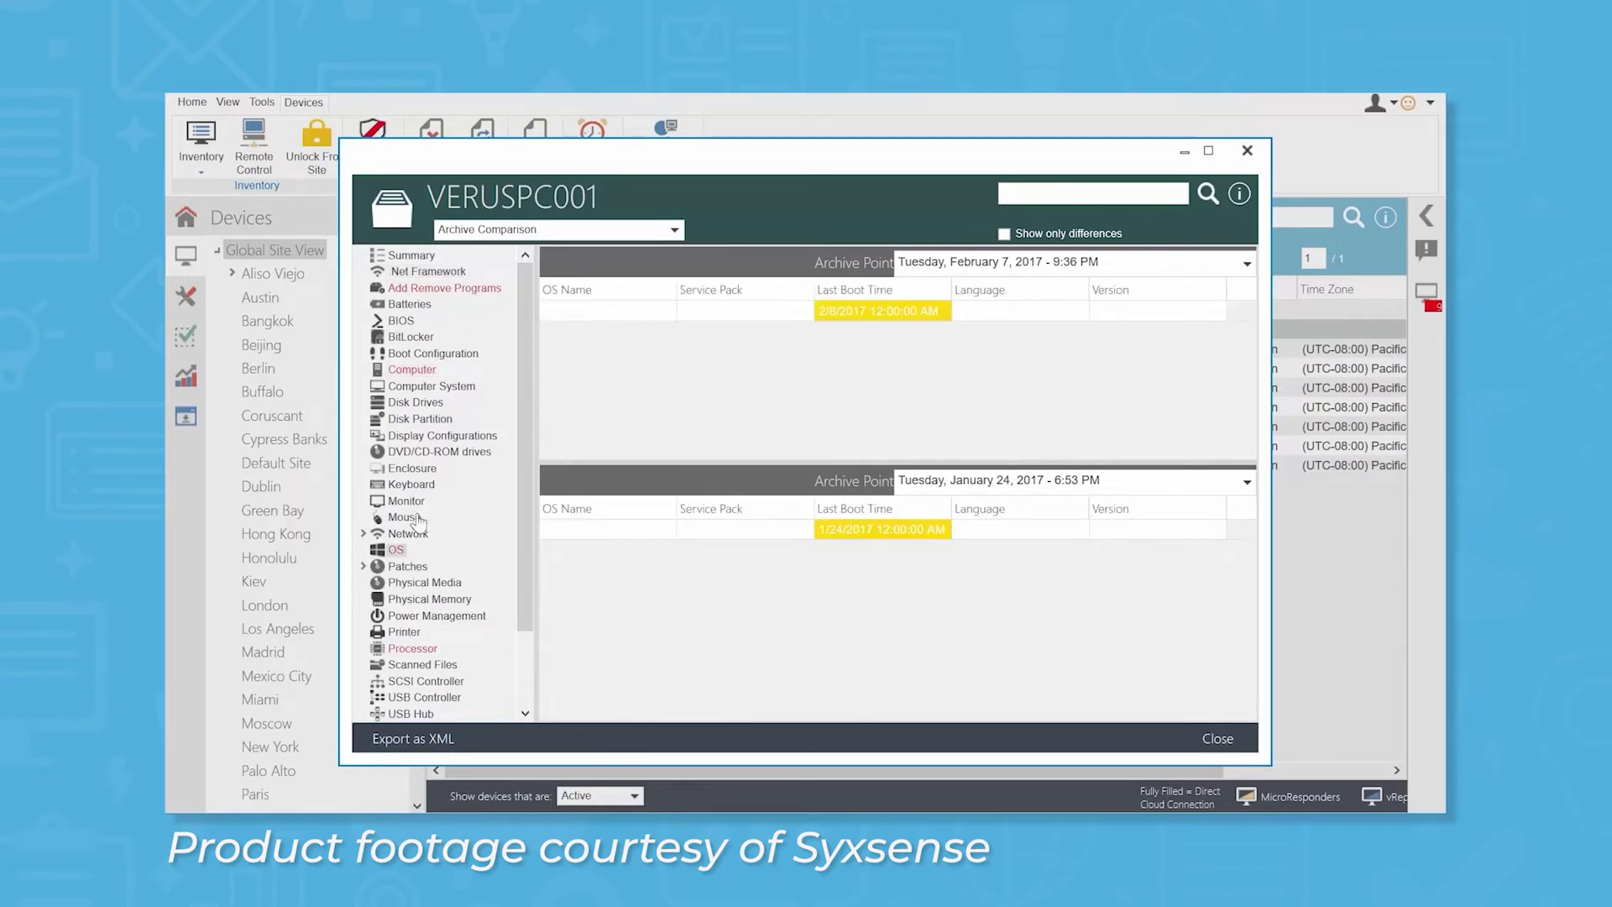
click(429, 292)
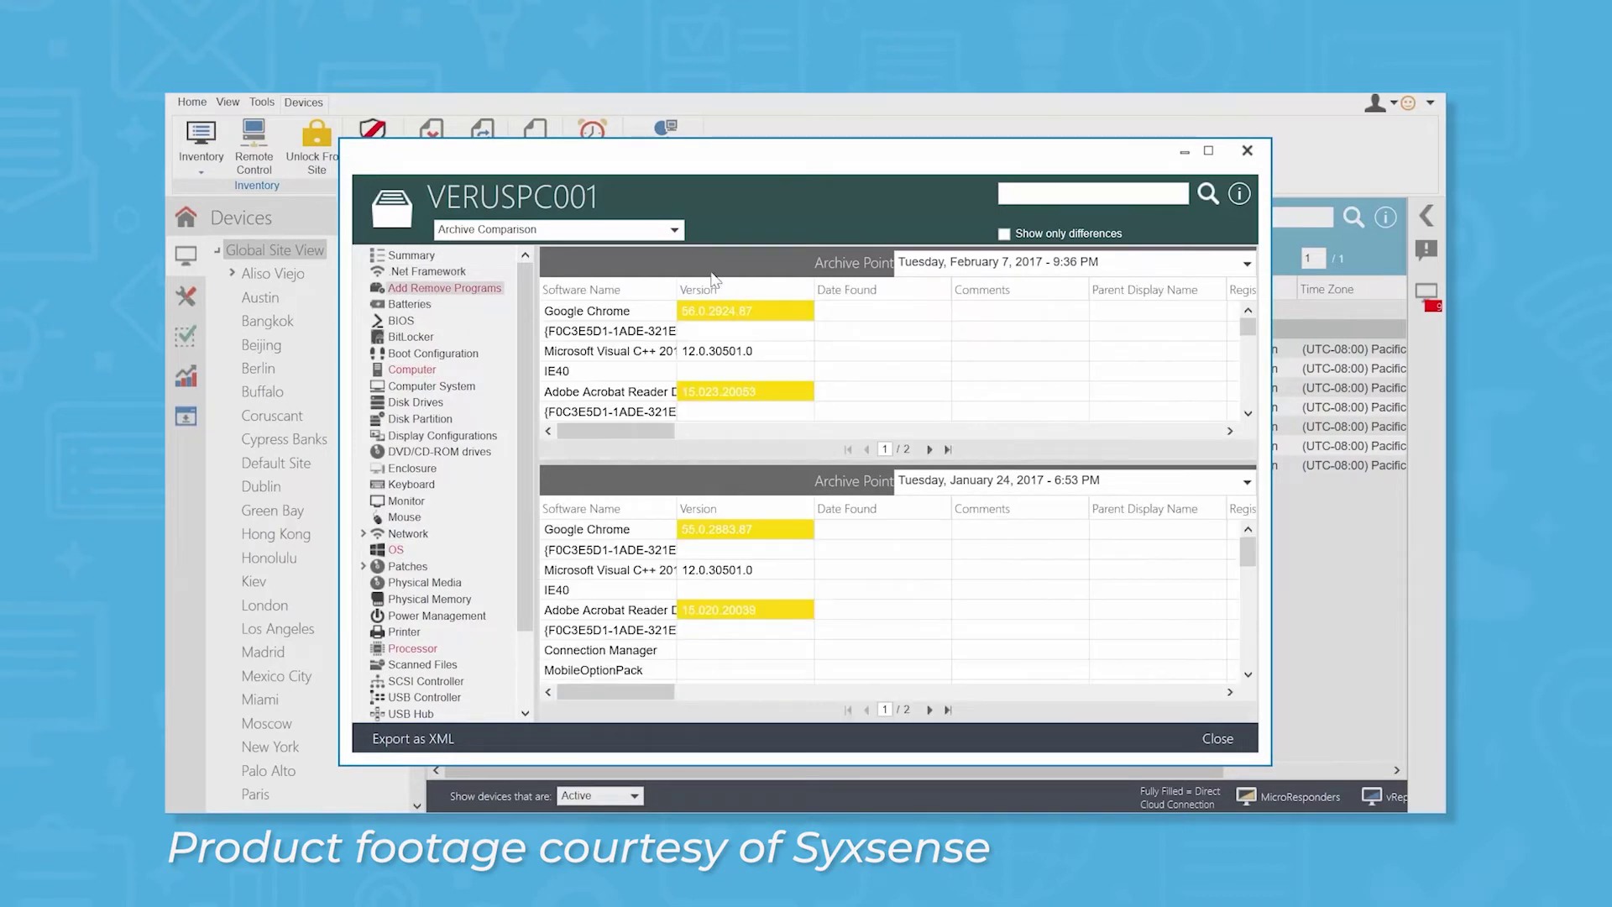
click(1004, 234)
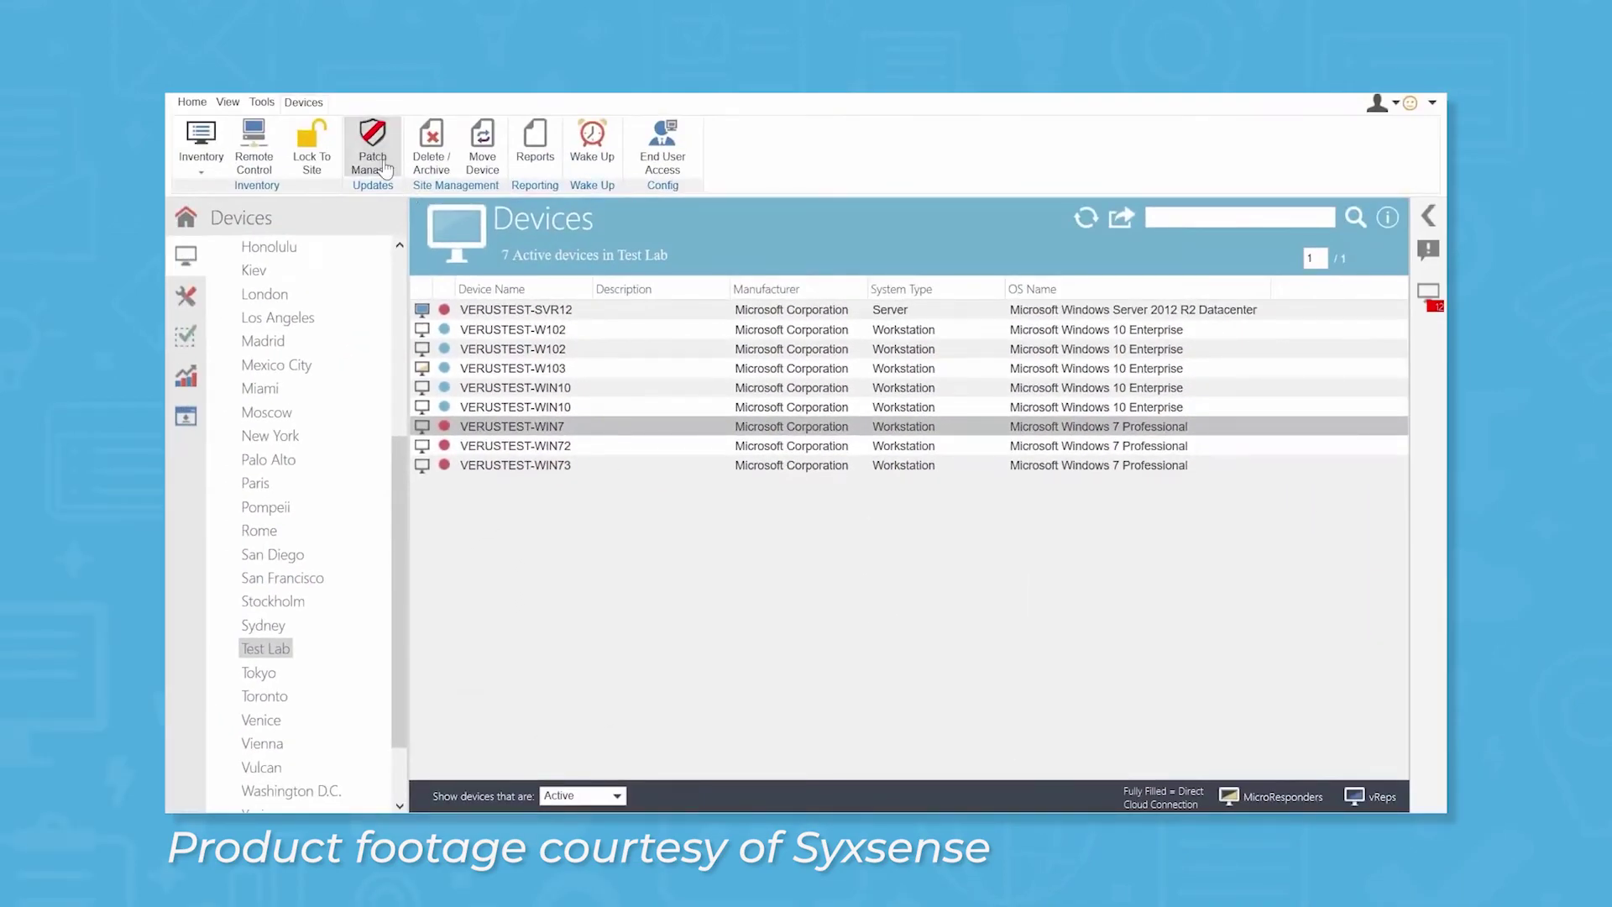
In VERUSTEST-WIN7's Patch Manager, select all Critical patches and start installing them.
click(373, 150)
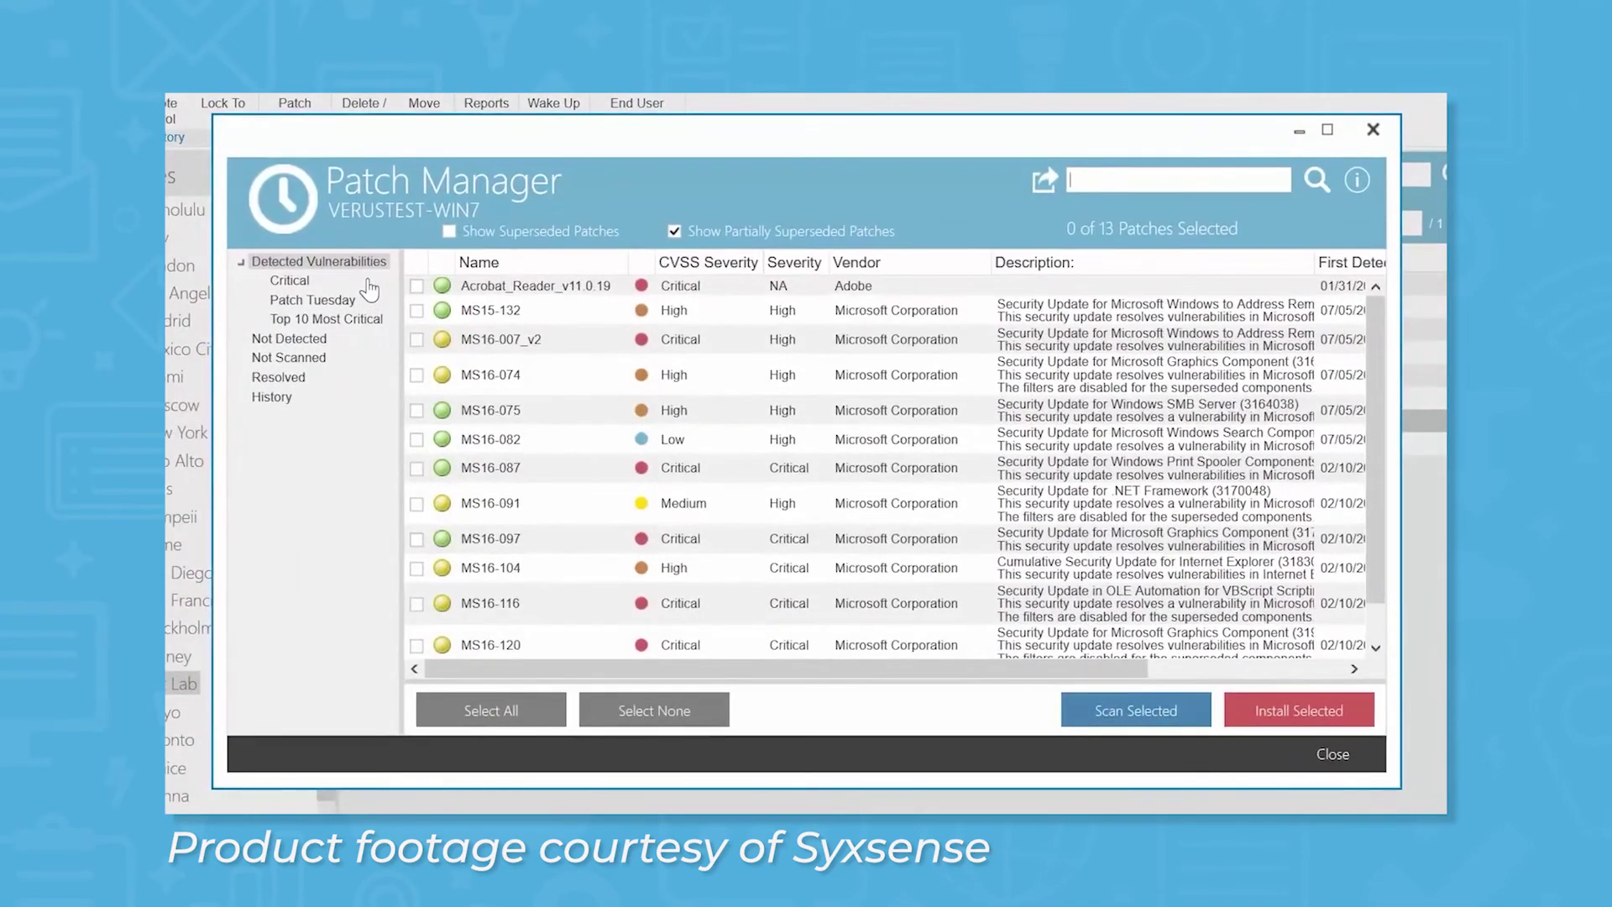
click(315, 288)
click(498, 704)
click(1272, 713)
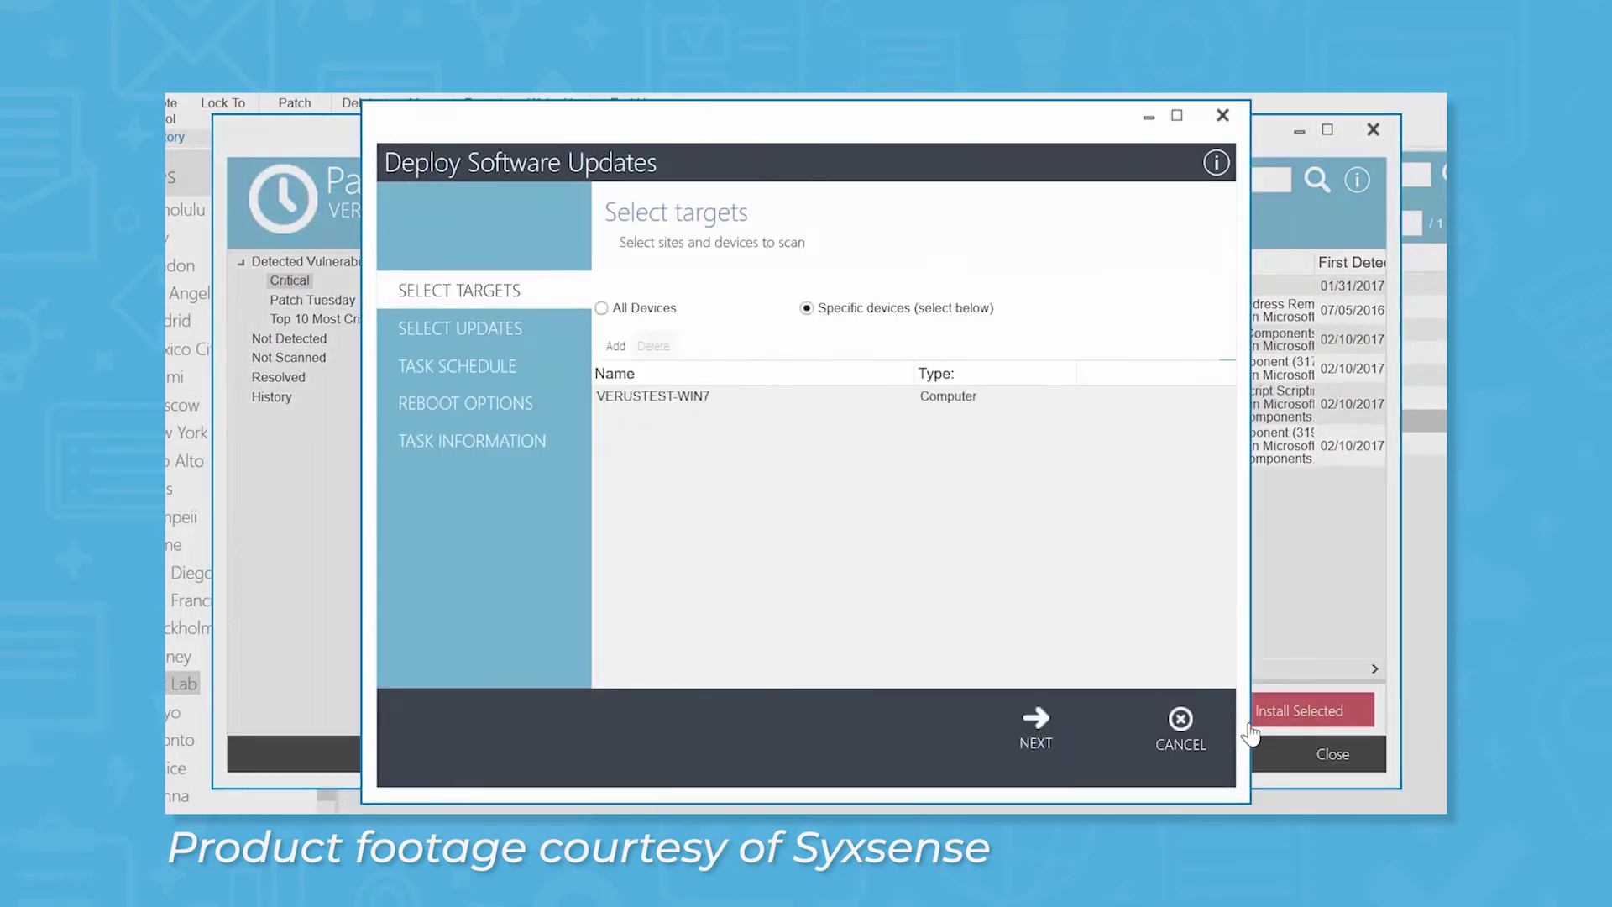
Advance the Deploy Software Updates wizard past scheduling to Task Information.
click(1036, 726)
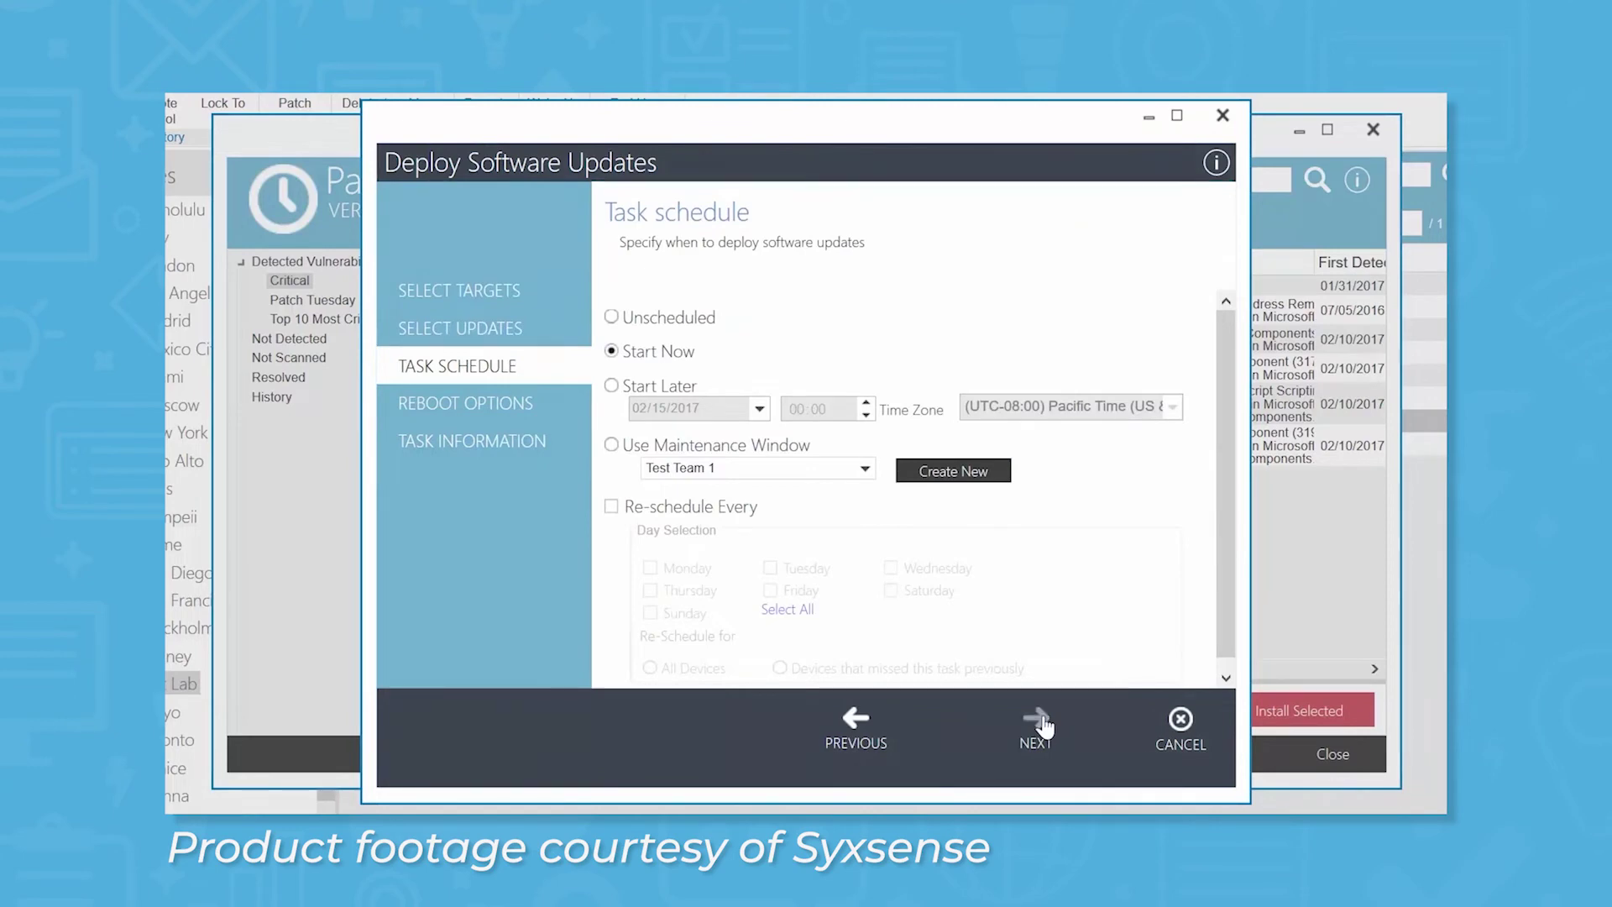
click(1045, 728)
click(1043, 723)
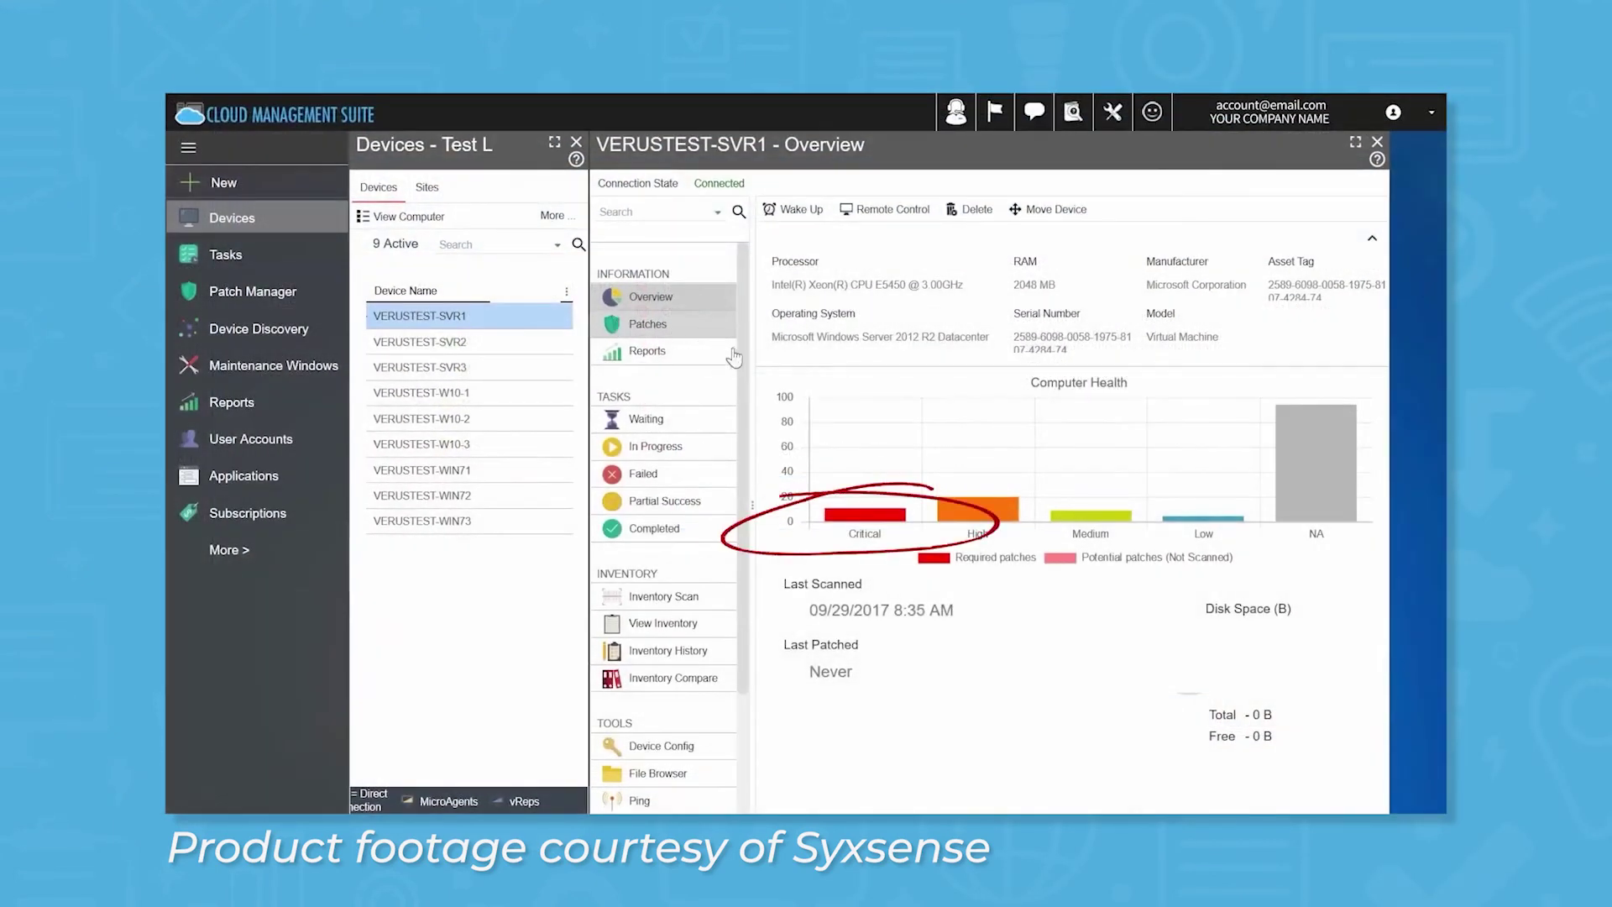
Browse VERUSTEST-SVR1's Critical, Patch Tuesday and Top 10 lists, then select all 11 Critical patches.
click(648, 324)
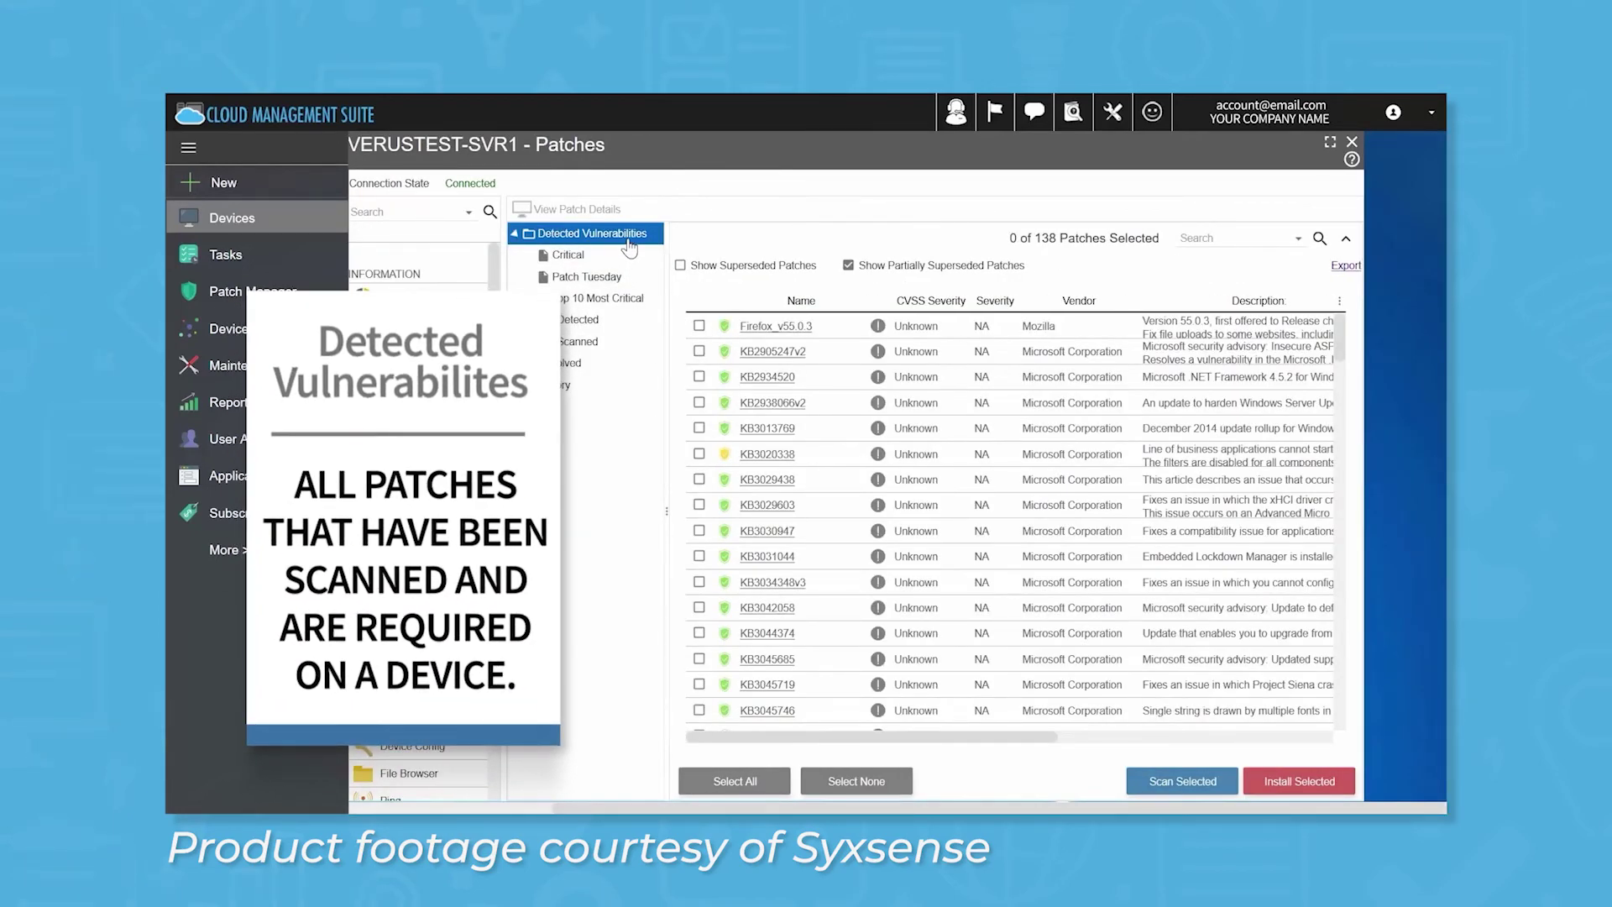
click(568, 255)
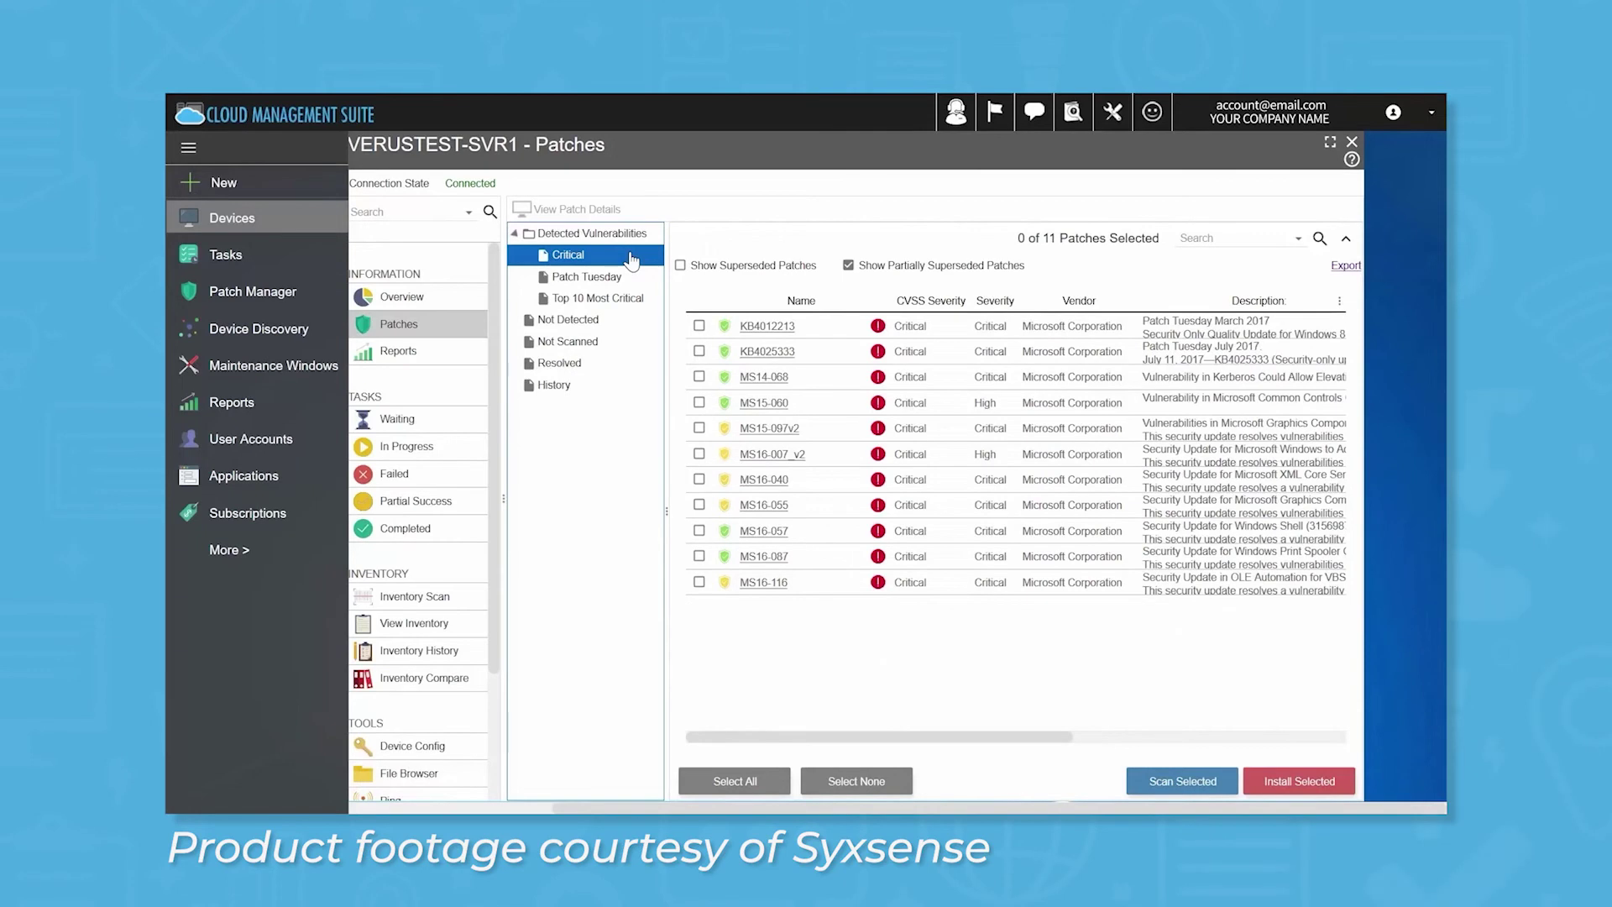
click(587, 277)
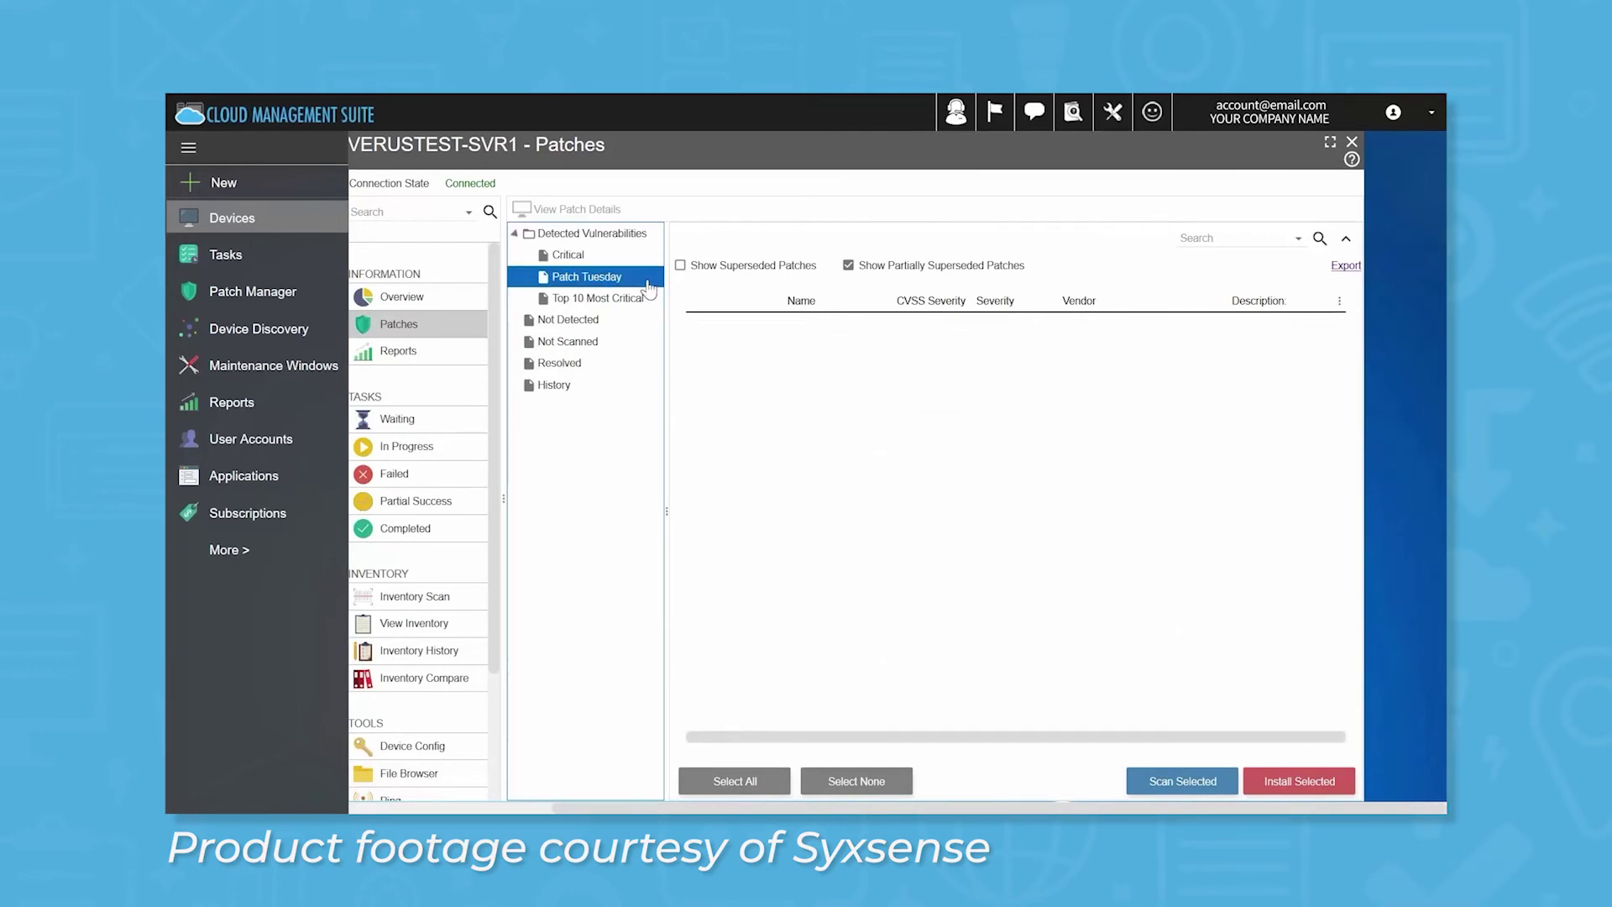
click(598, 297)
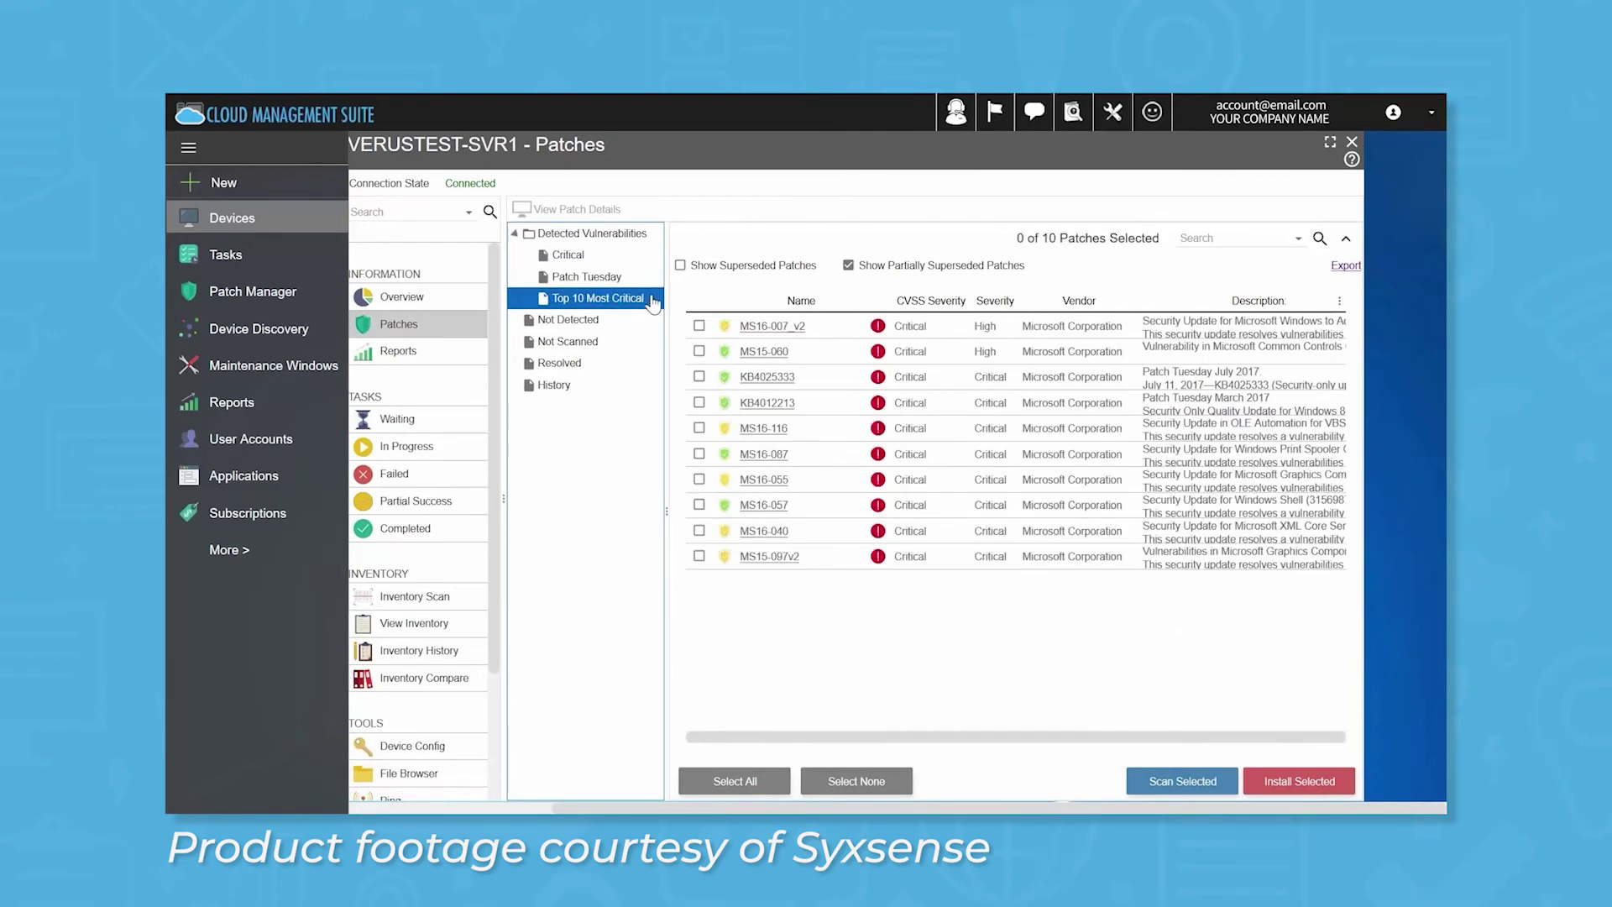
click(568, 254)
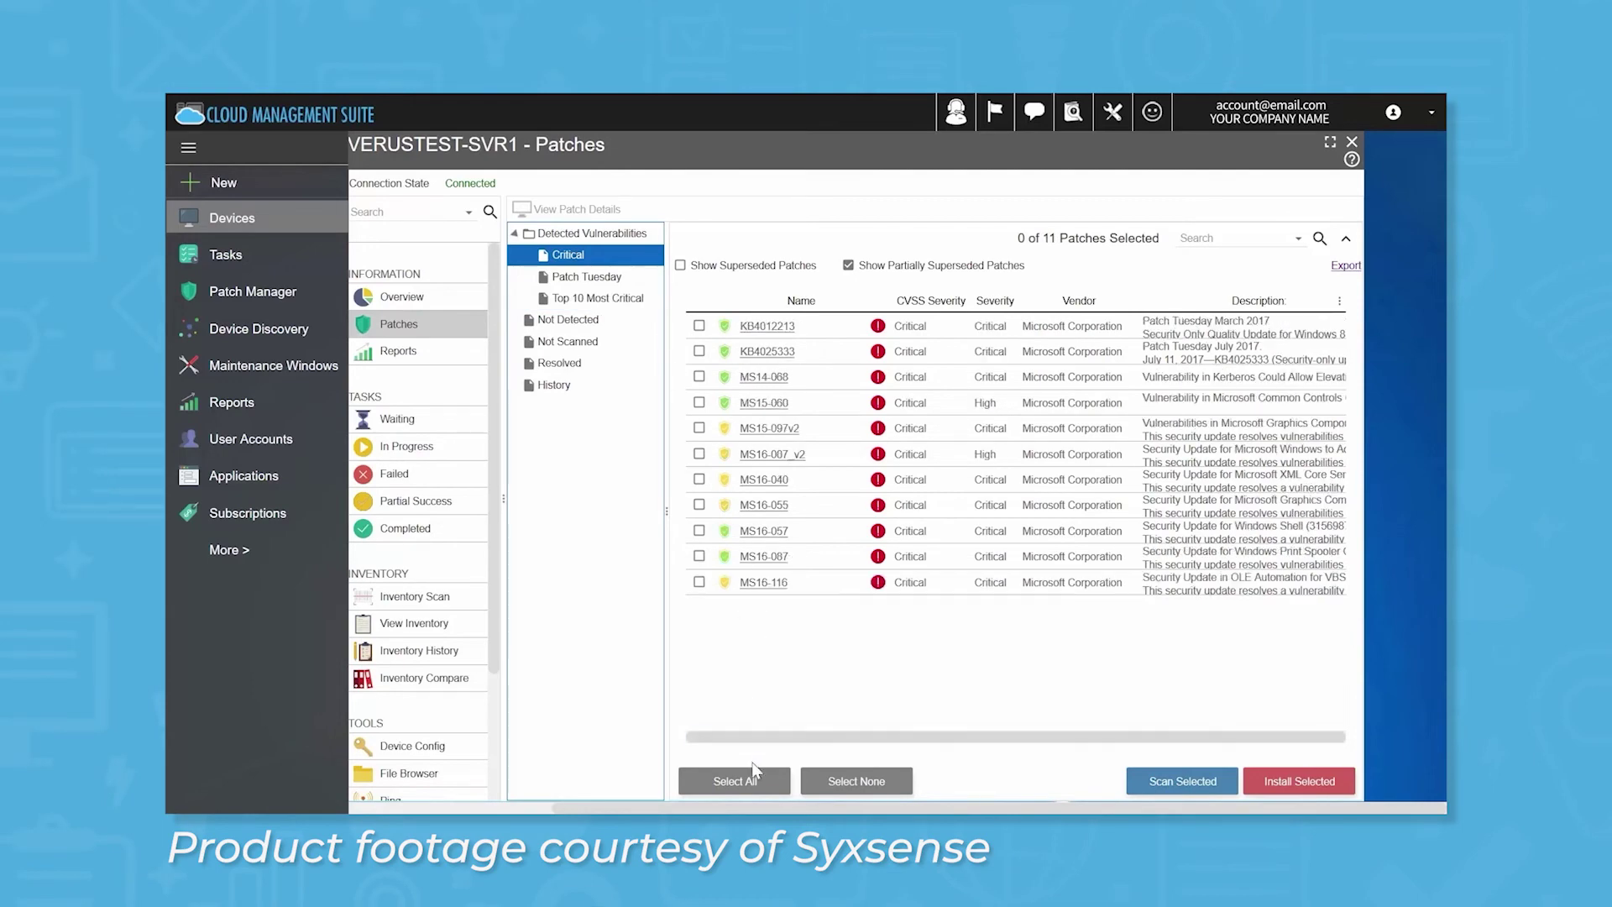
click(751, 780)
Install the selected patches, passing targets, updates, schedule, reboot options and task information.
click(1277, 786)
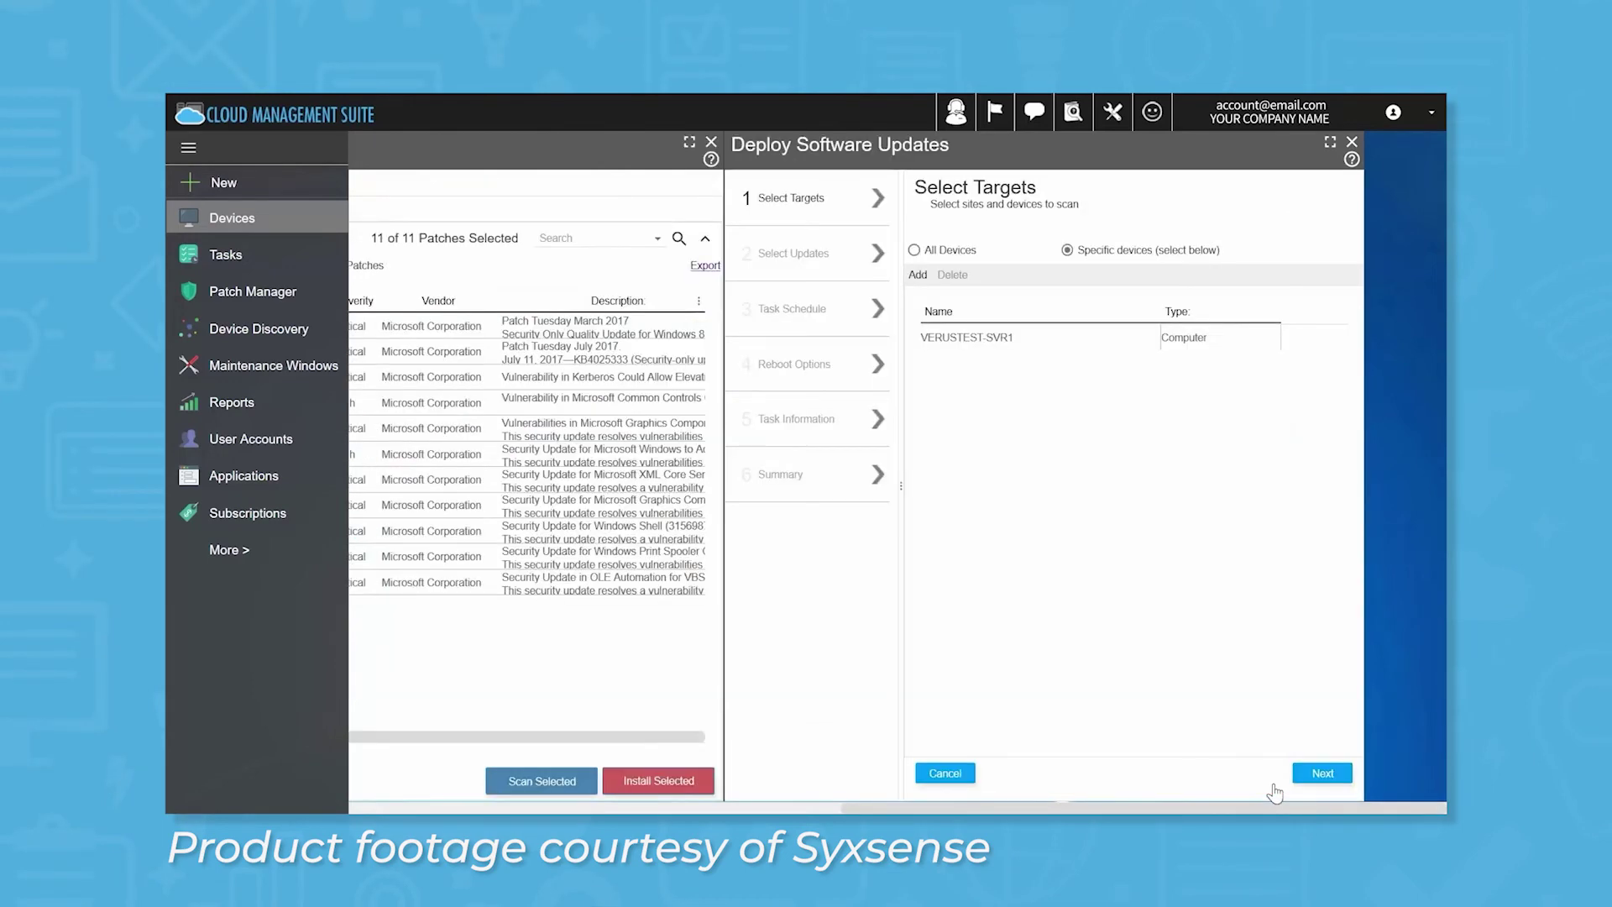
click(1320, 773)
click(1320, 776)
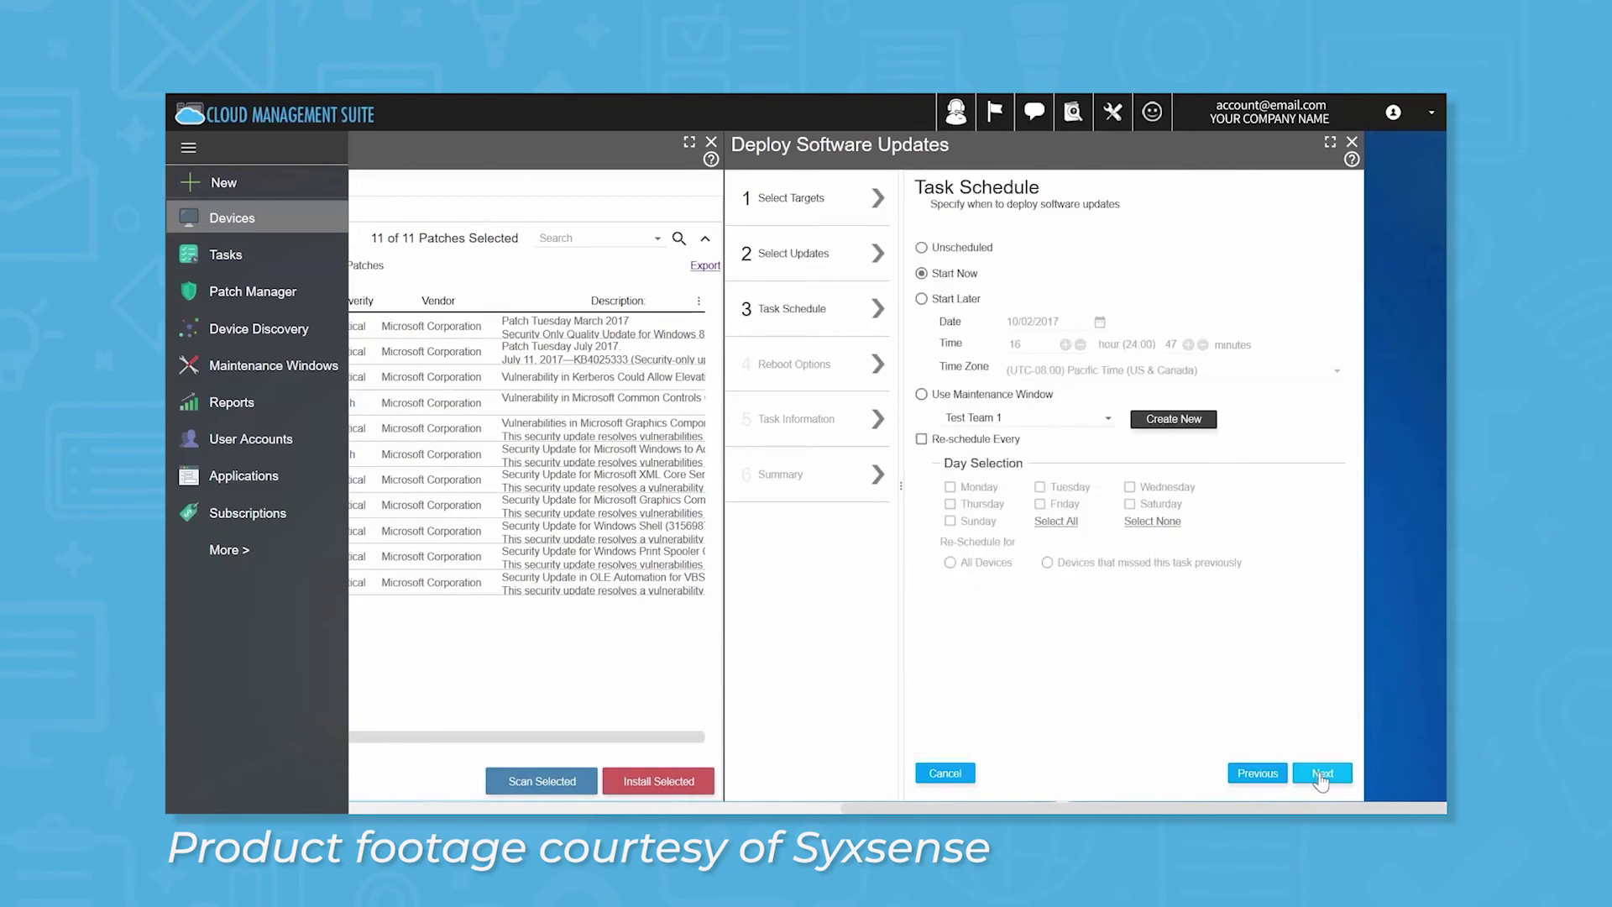
click(1321, 777)
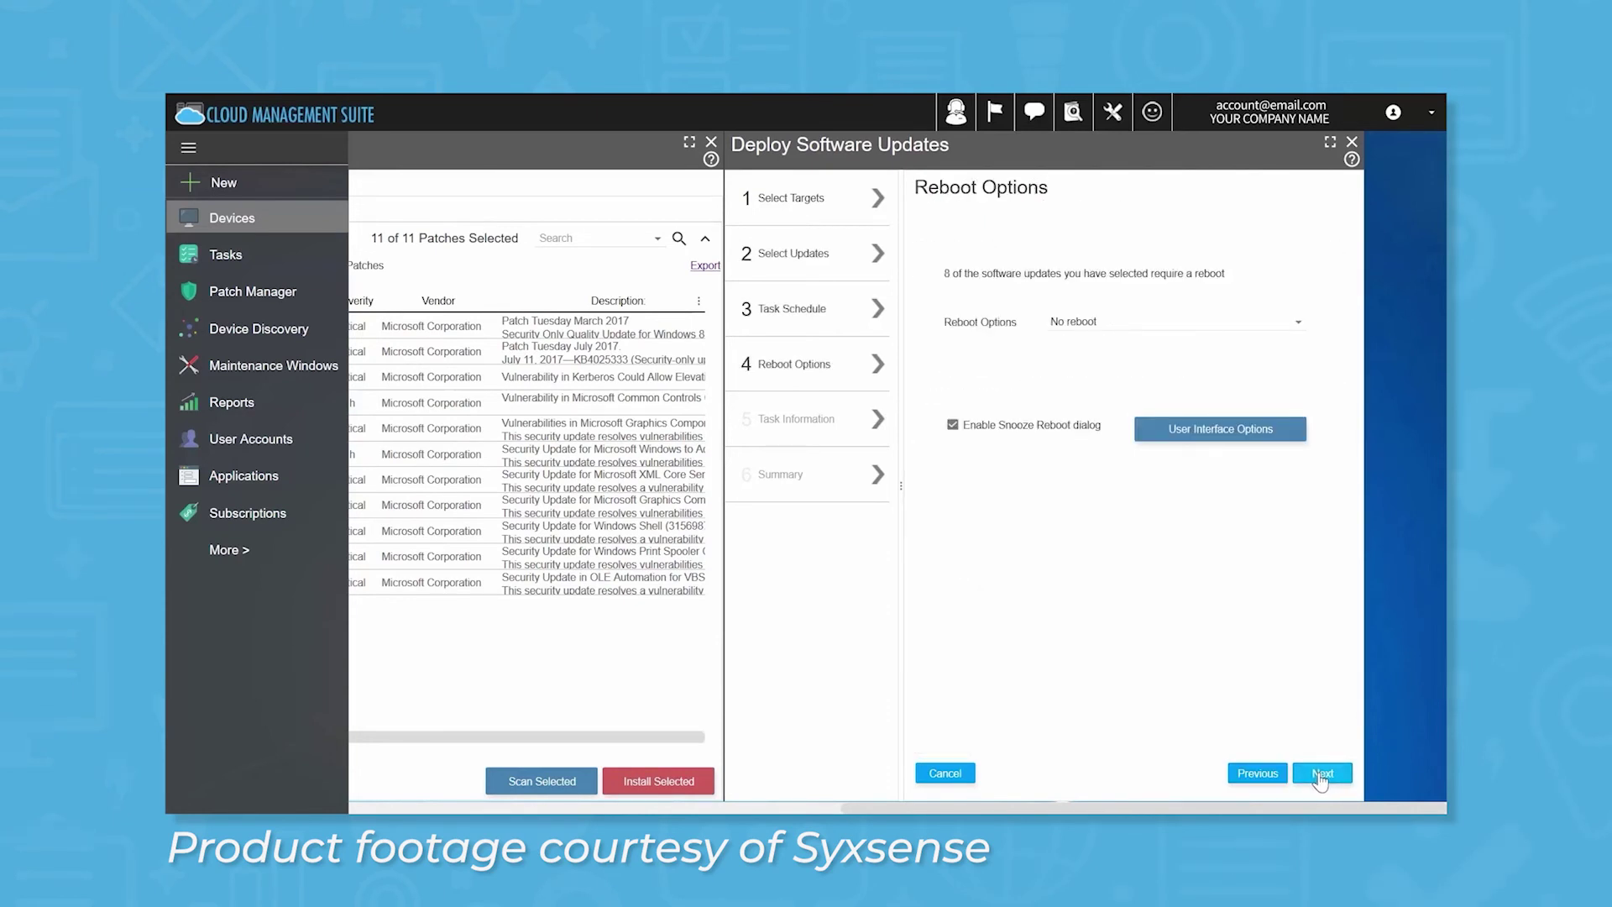
click(1322, 775)
click(1322, 776)
click(1321, 777)
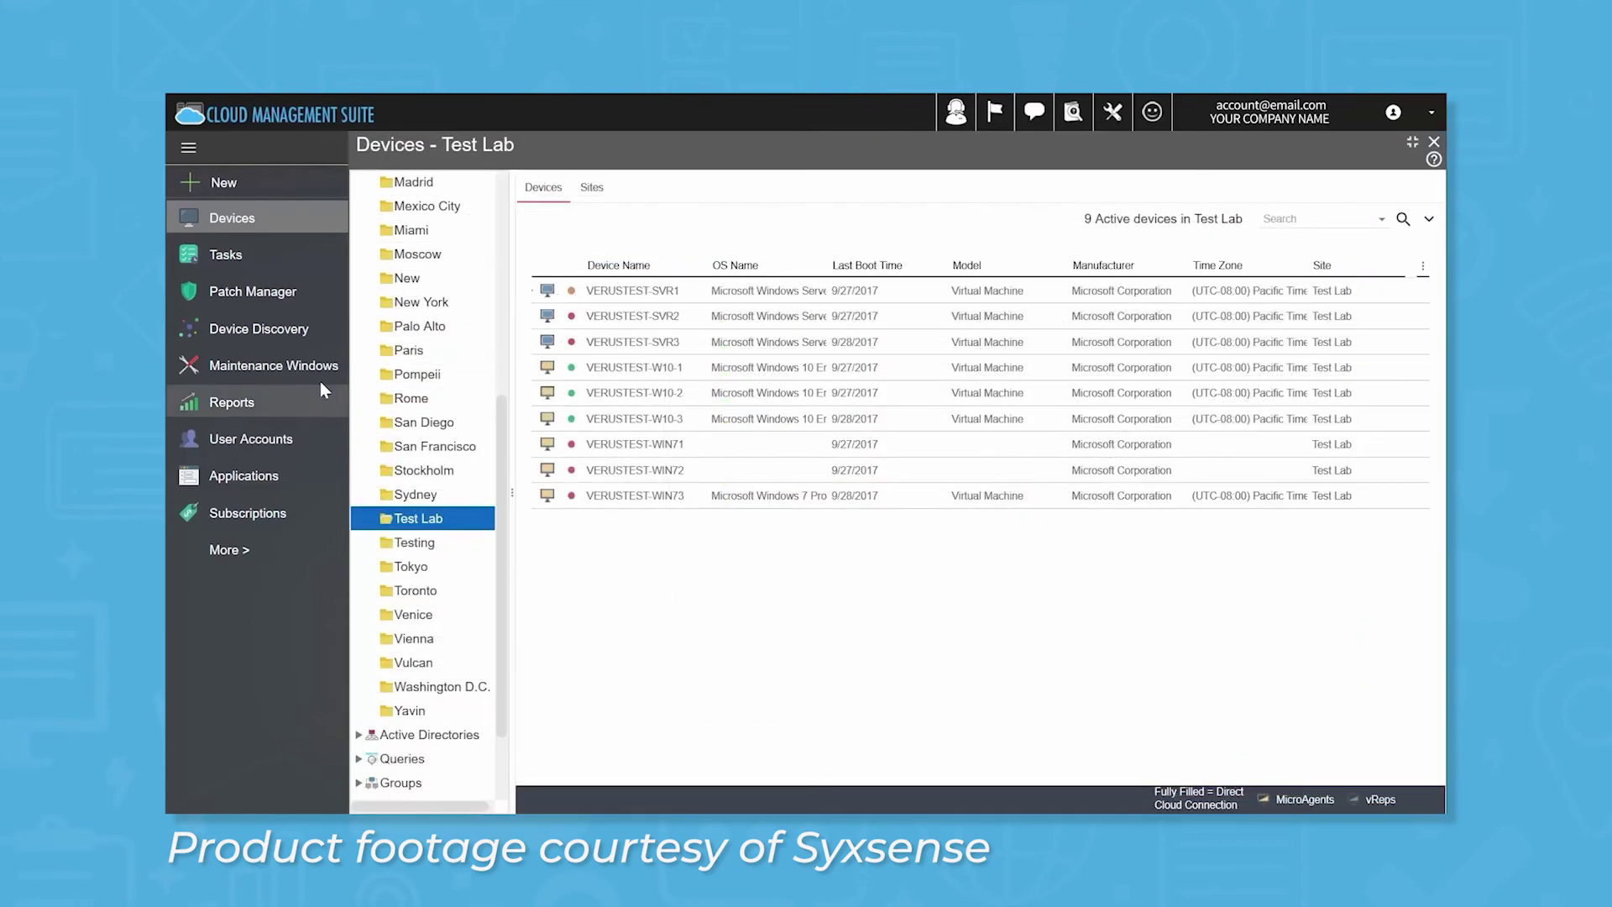
Go to the Maintenance Windows page, which lists twelve existing windows.
click(274, 365)
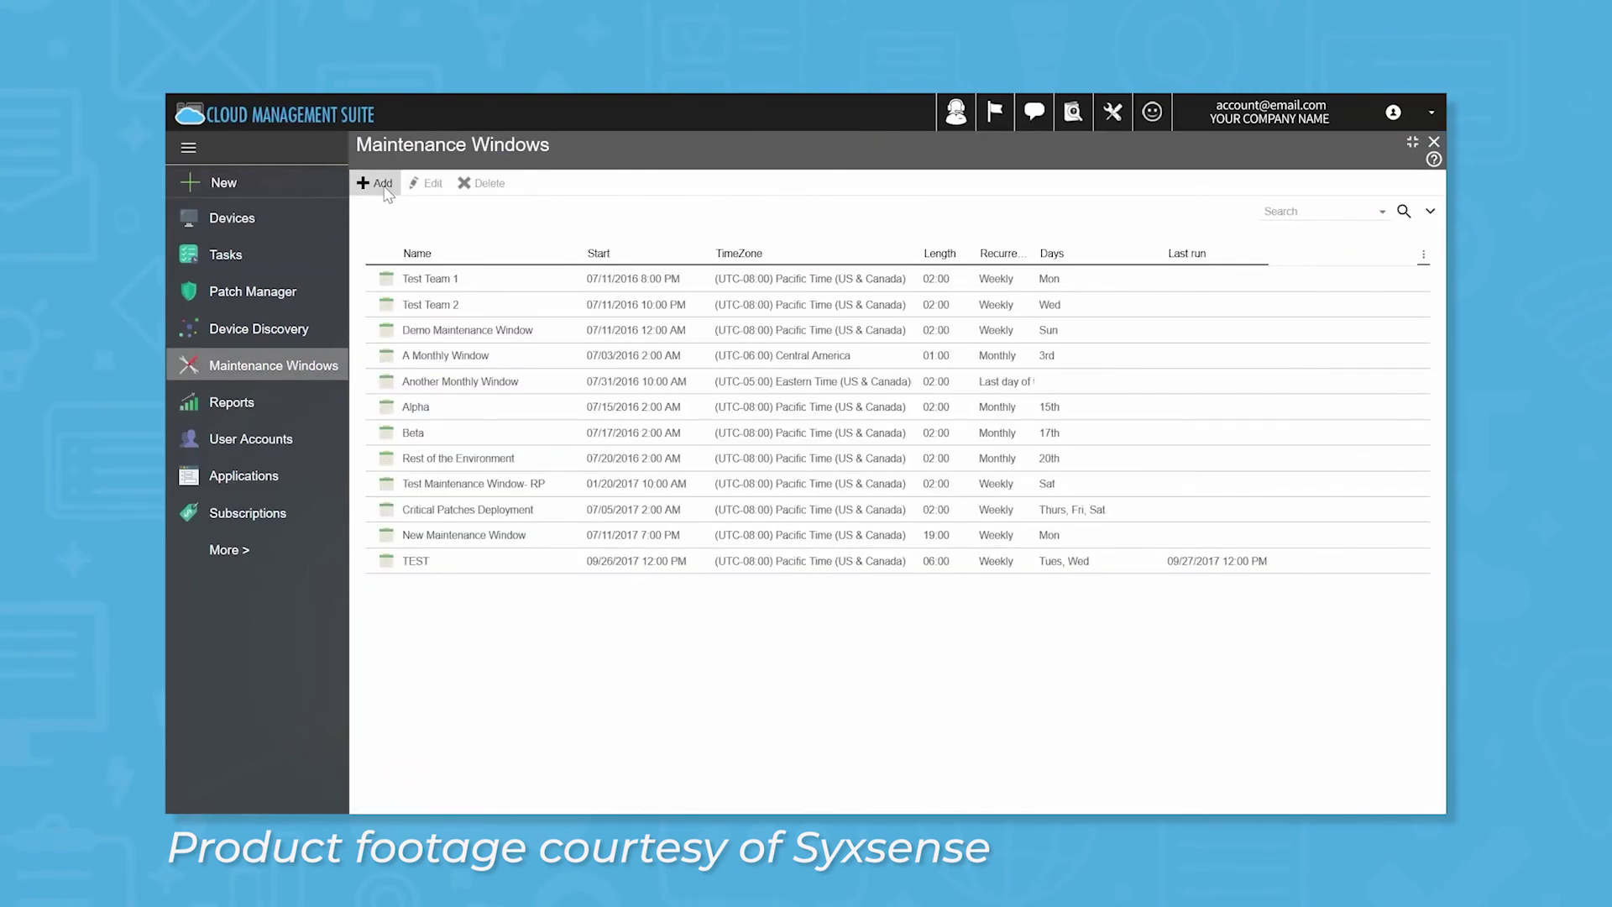